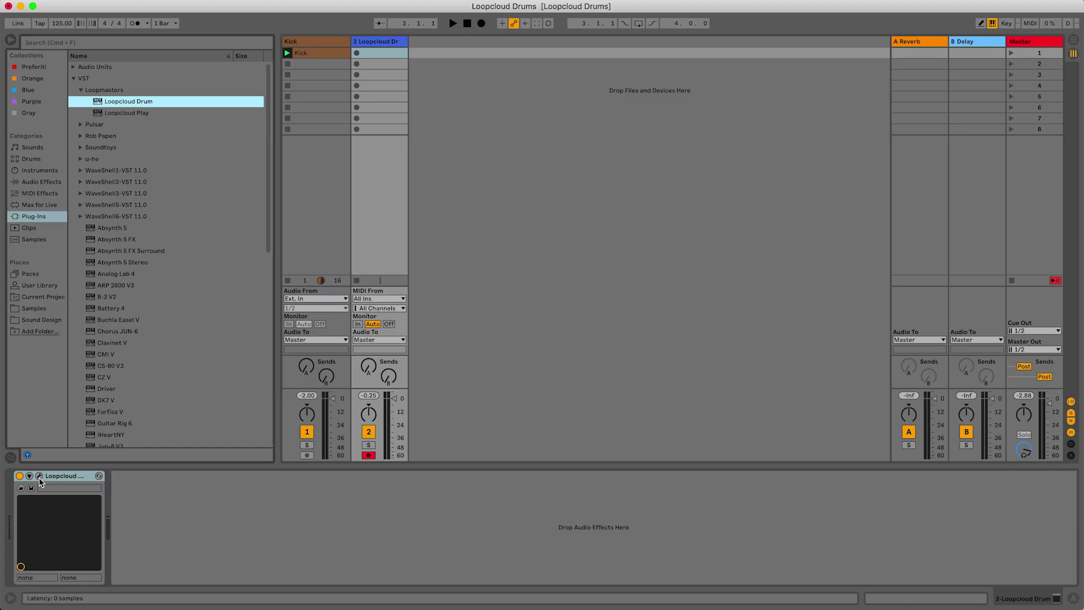
- Give the row-two djembe pad the WPXP_Djembe_05 sample using the Sample Randomiser
click(39, 476)
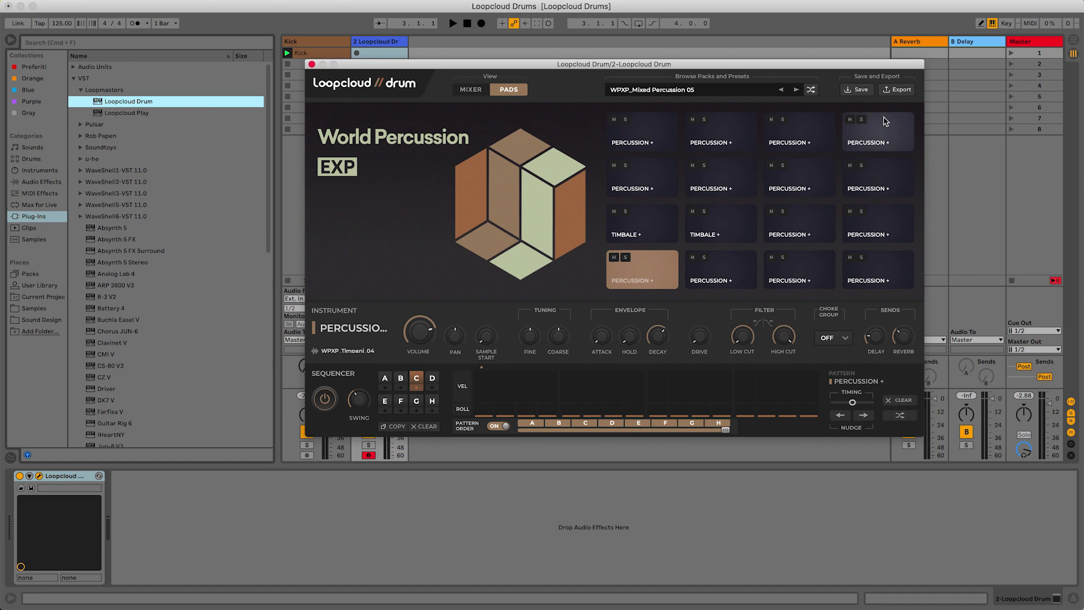
click(800, 131)
click(799, 176)
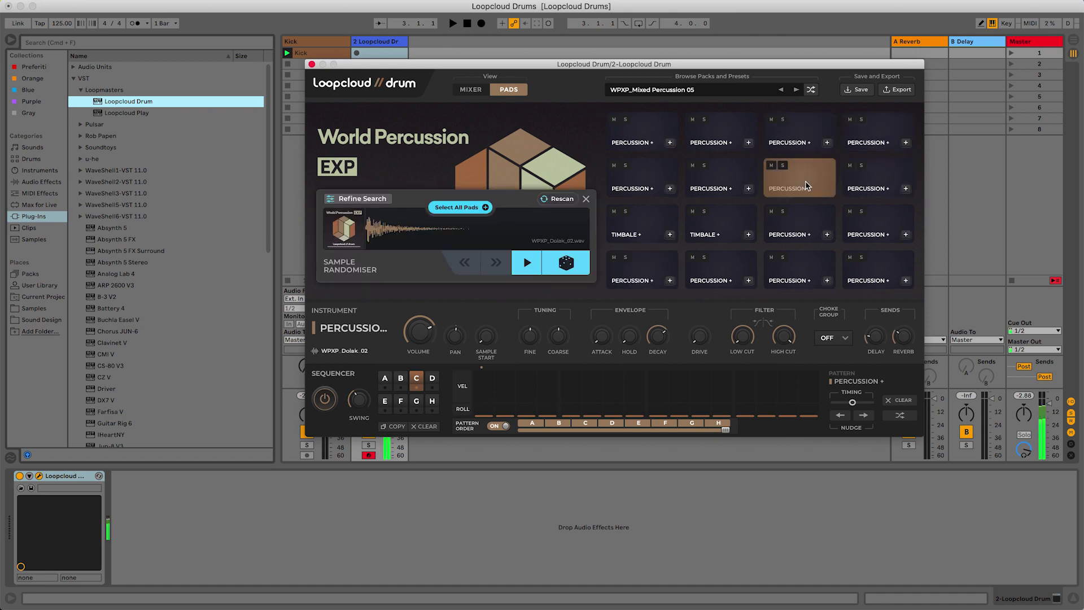
click(702, 188)
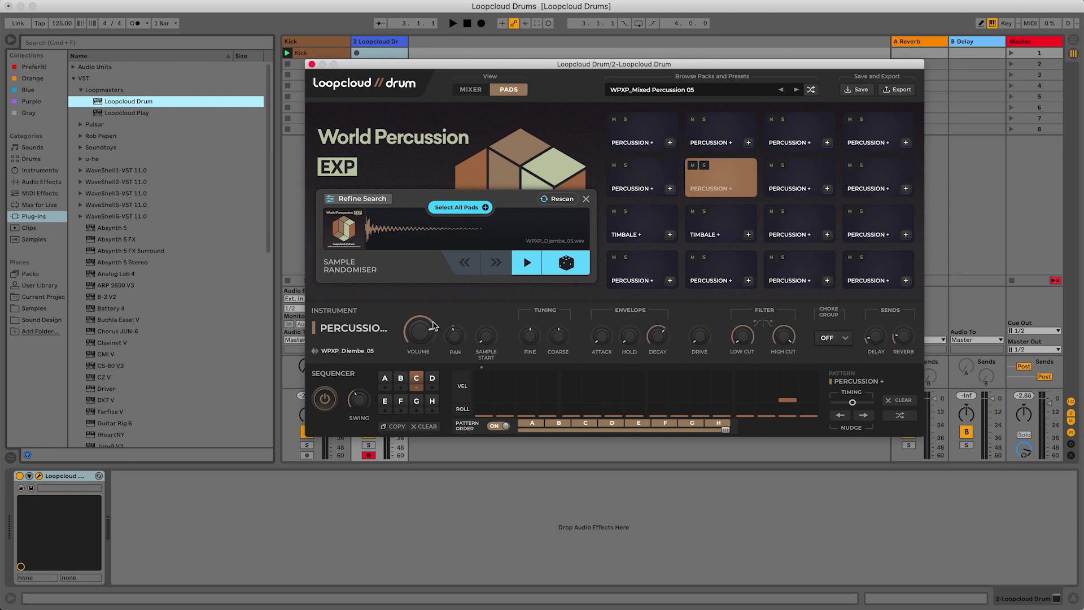
- Program four hits into the djembe pattern, including a louder early hit and the first step
click(642, 388)
click(565, 391)
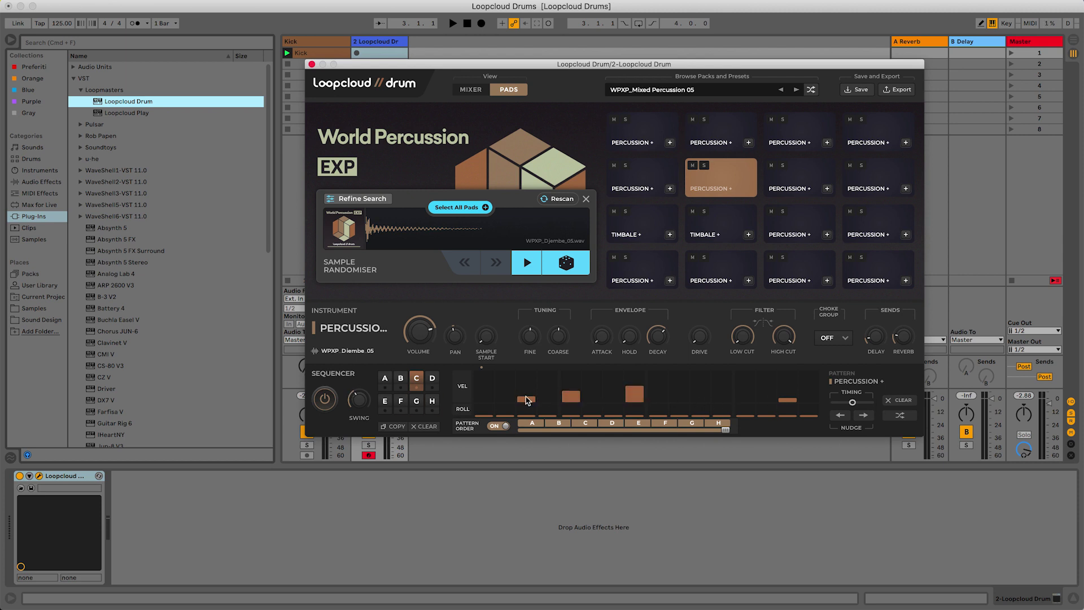
click(499, 386)
click(484, 384)
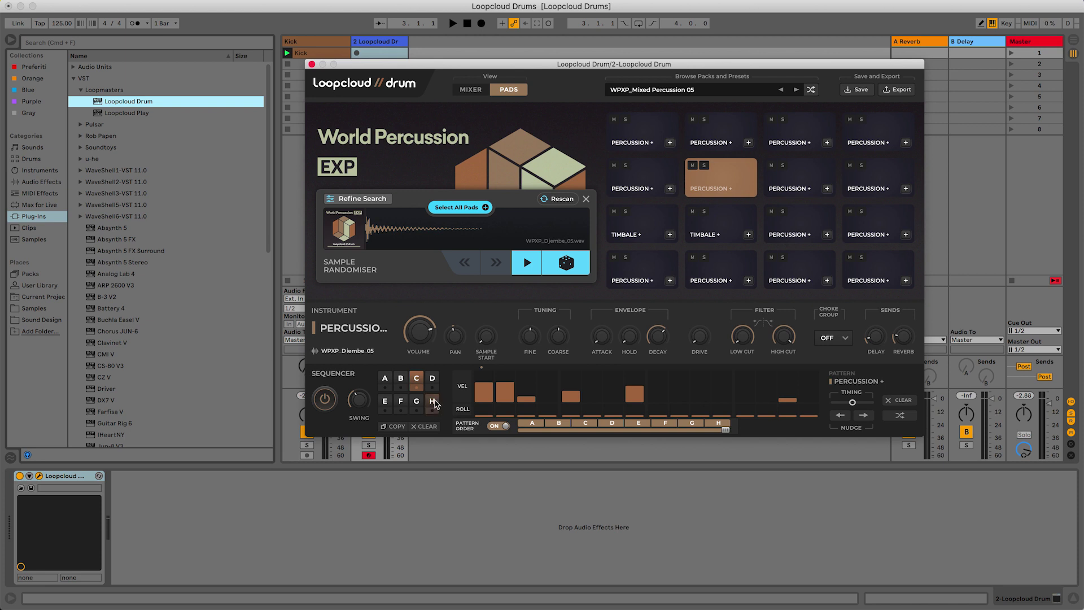
- Switch Loopcloud Drum back to the PADS view, keeping the djembe pattern intact
click(471, 89)
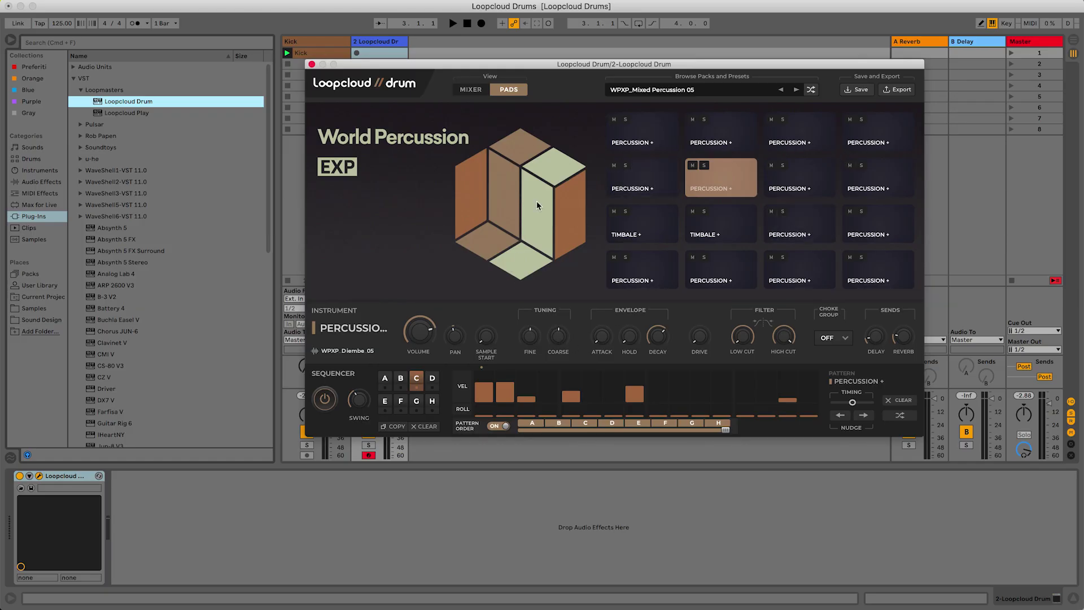
- Open the pack browser and view the Starter Kits list
click(654, 92)
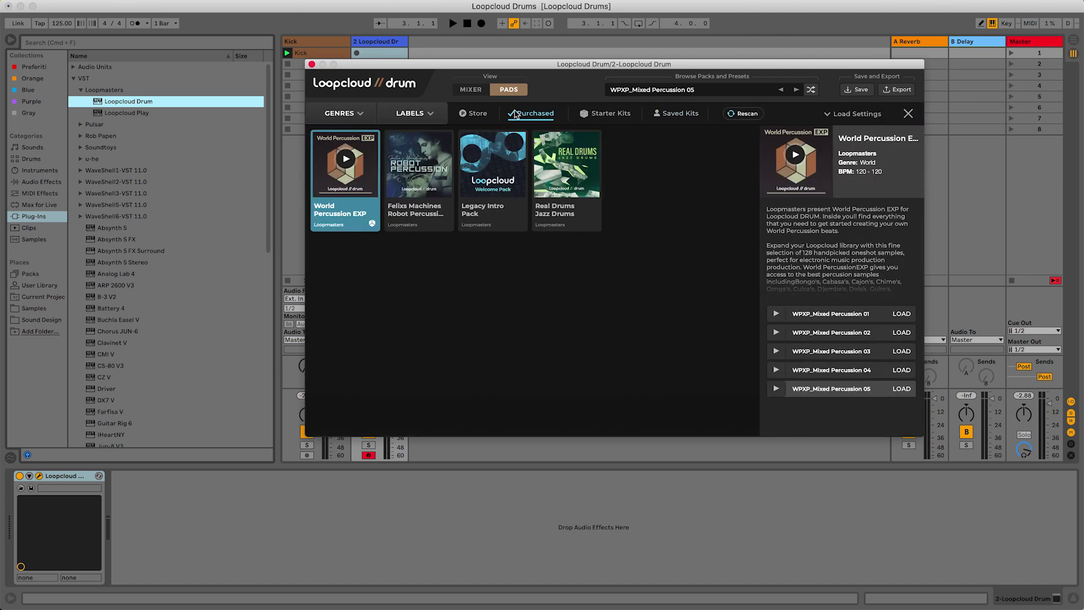
click(644, 94)
click(654, 92)
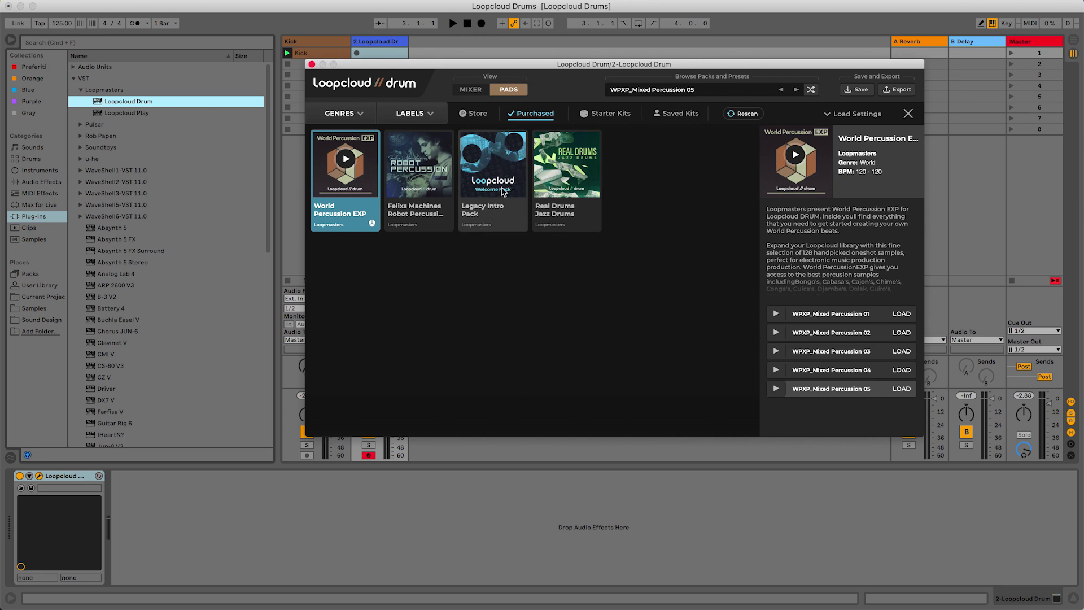
click(611, 115)
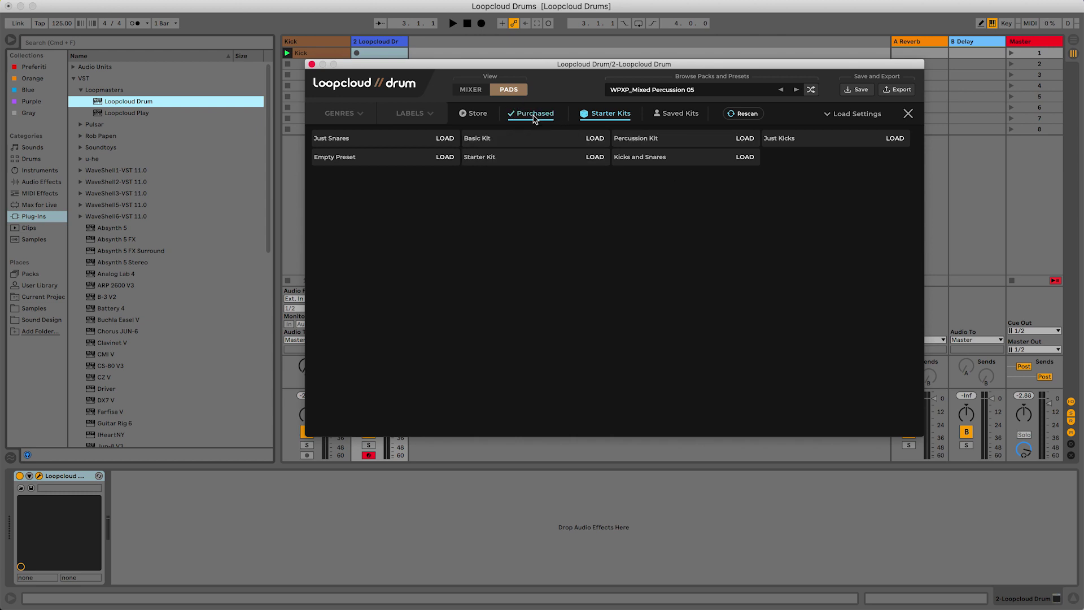
- Browse the Store catalogue, scrolling through the packs to Synth Drums EXP
click(473, 115)
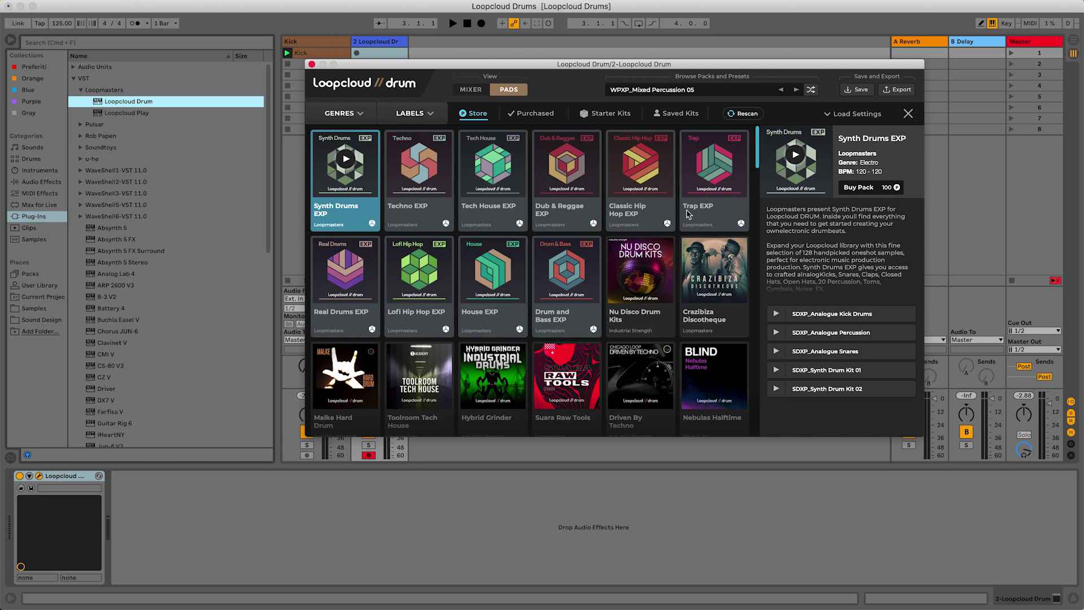
scroll(616, 265, down, 10)
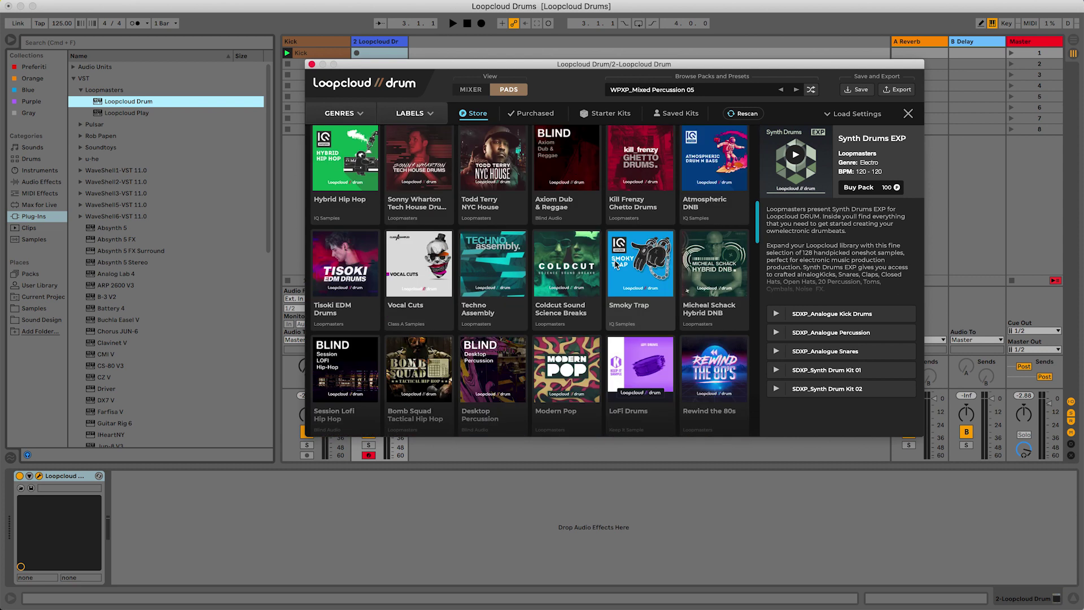
scroll(617, 264, down, 15)
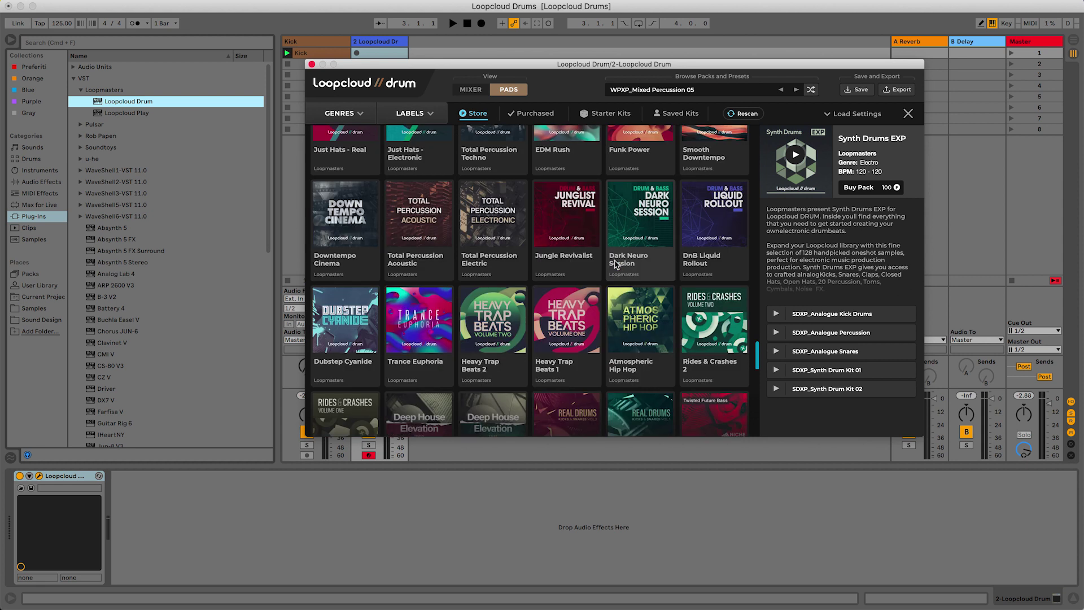
scroll(616, 264, down, 10)
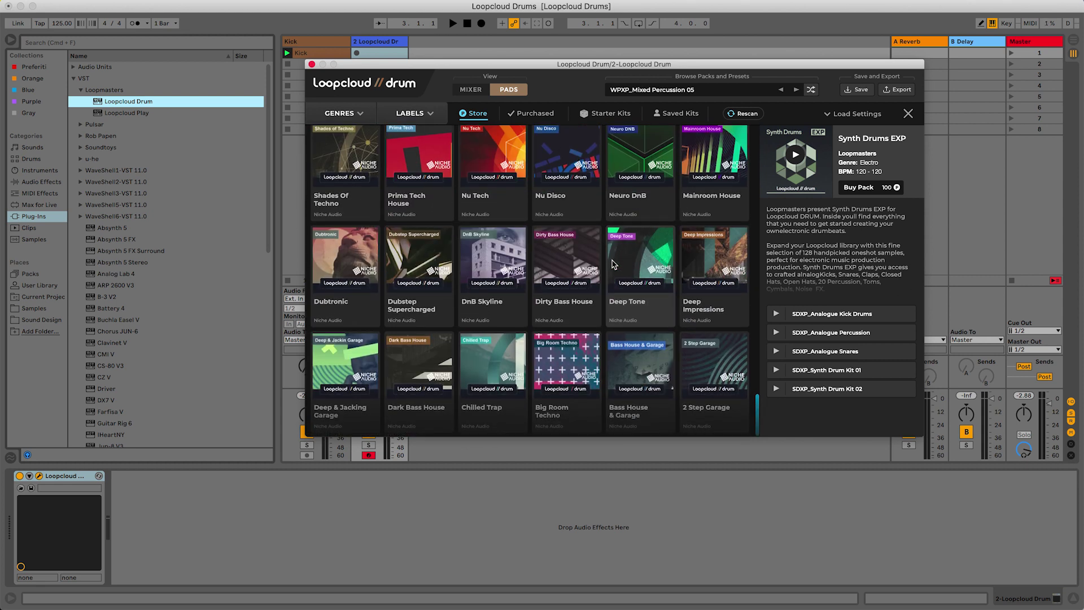
scroll(633, 271, up, 20)
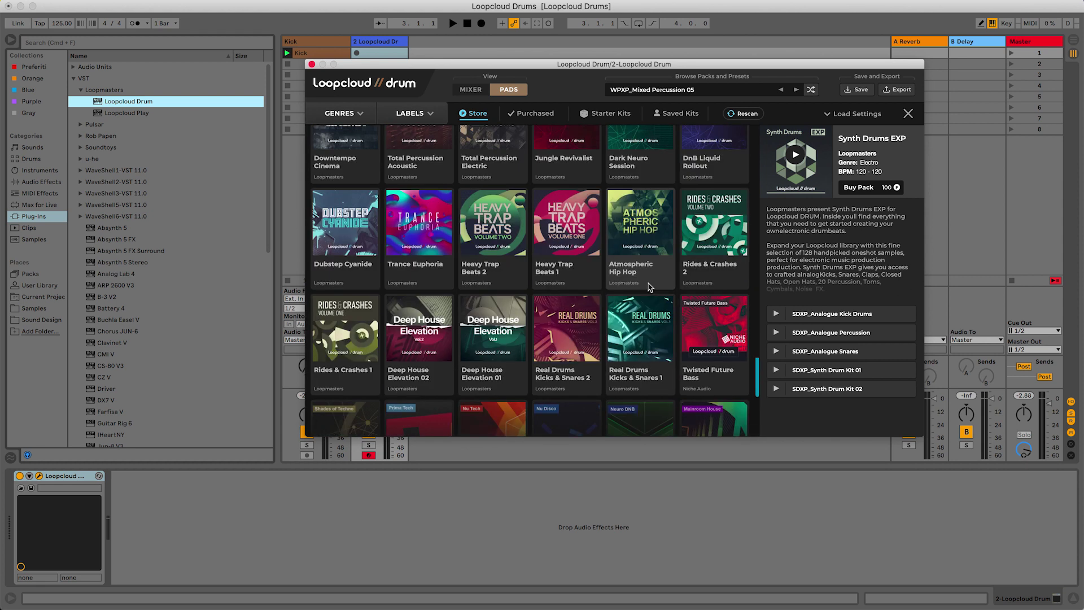
scroll(641, 306, up, 10)
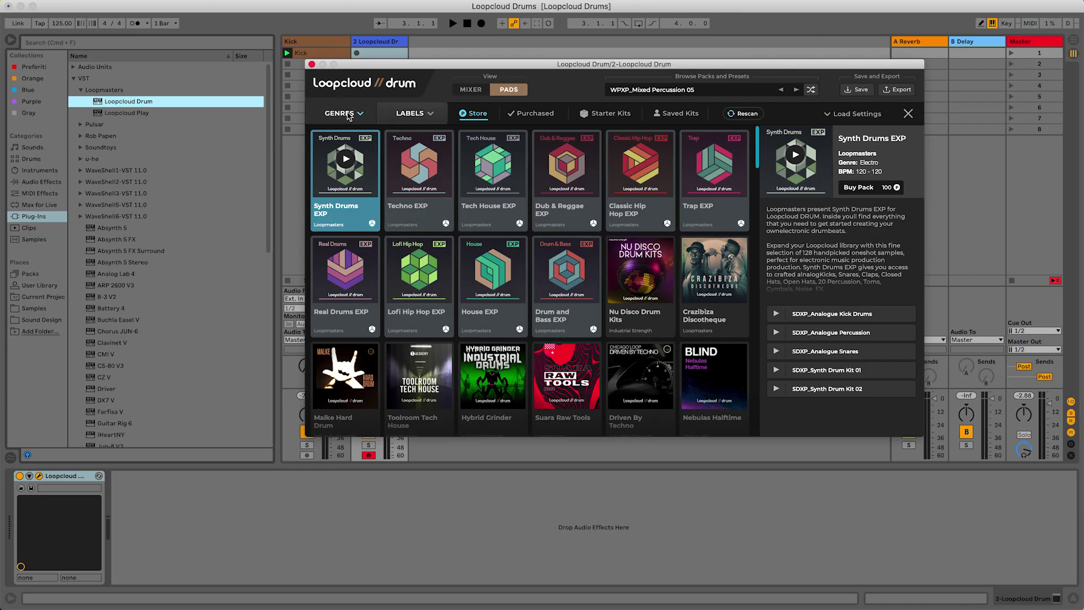
- Filter the store to Jazz, World and India, open Latin American Percussion, and disable effects loading
click(345, 114)
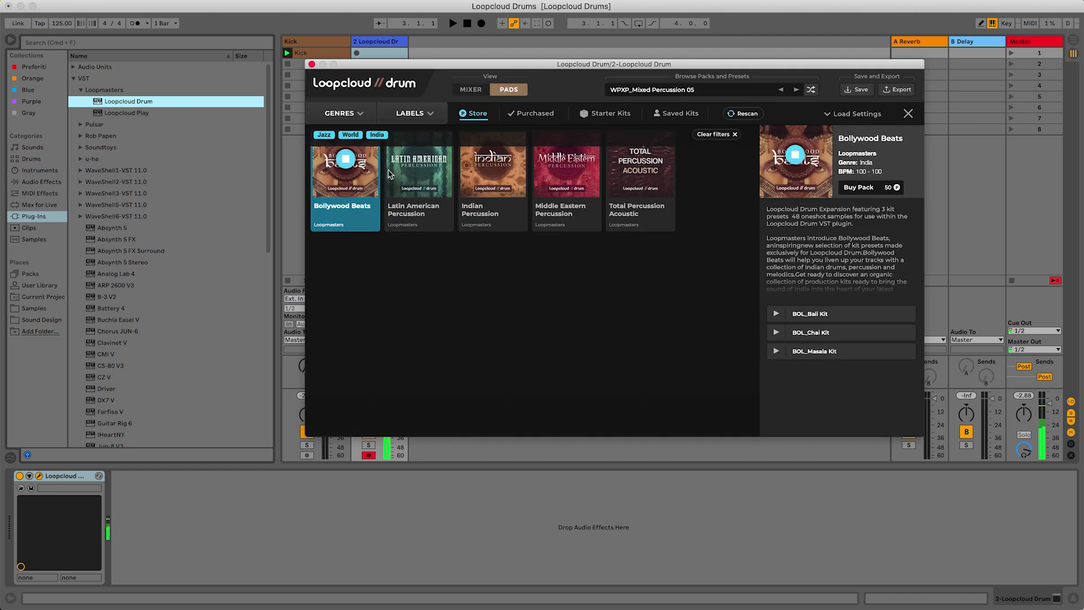
click(423, 166)
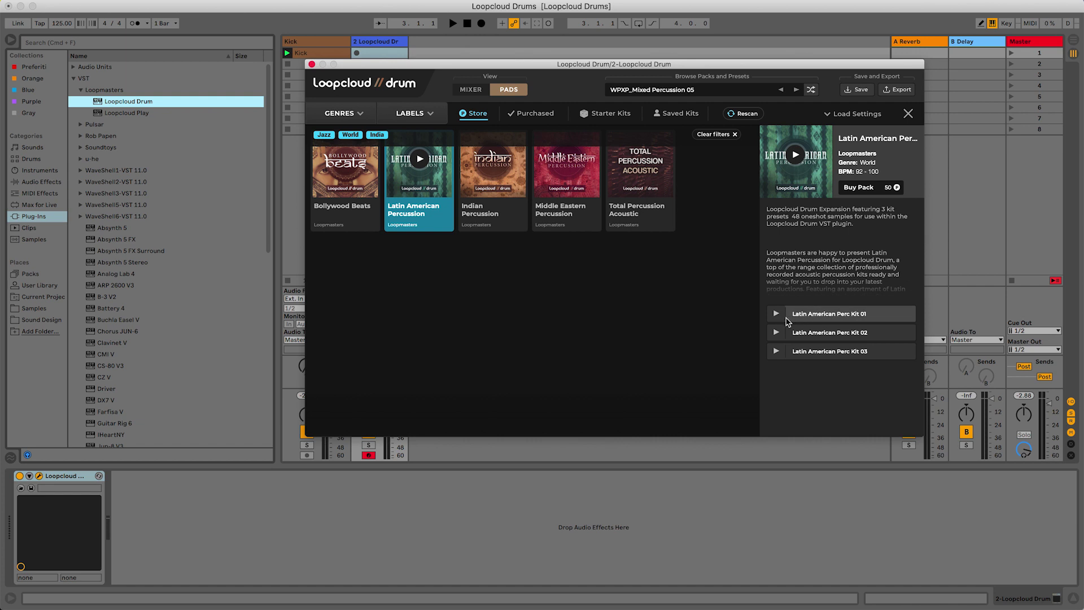
click(859, 115)
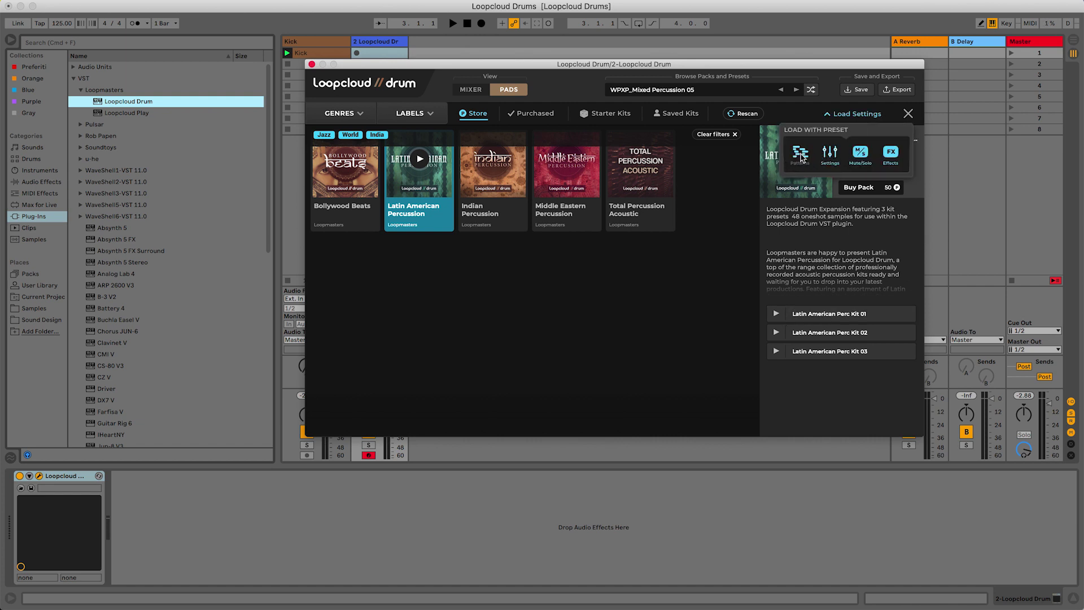
click(833, 155)
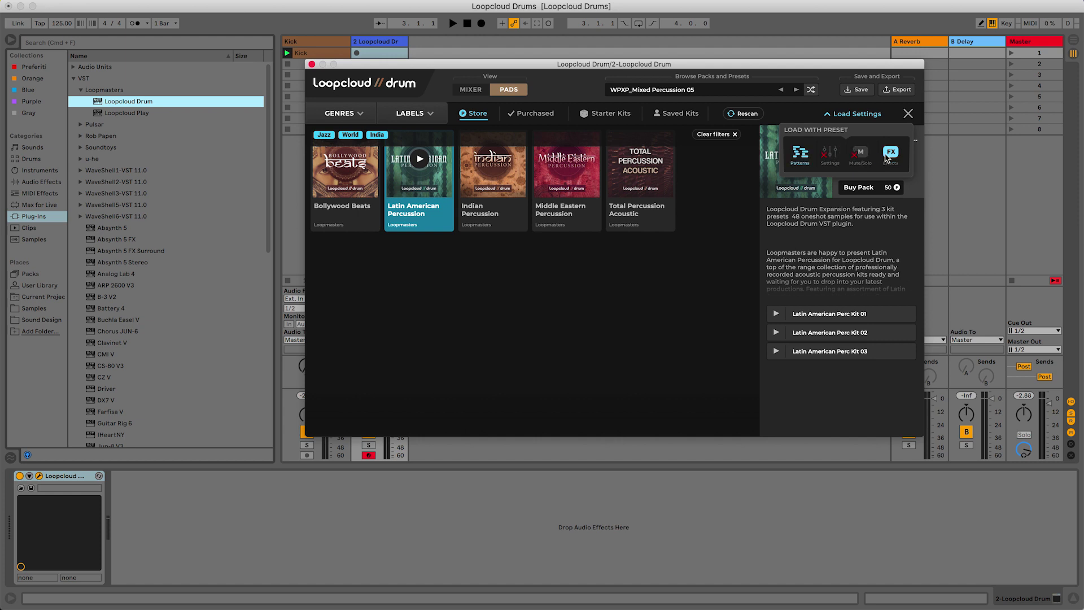
click(830, 152)
click(860, 152)
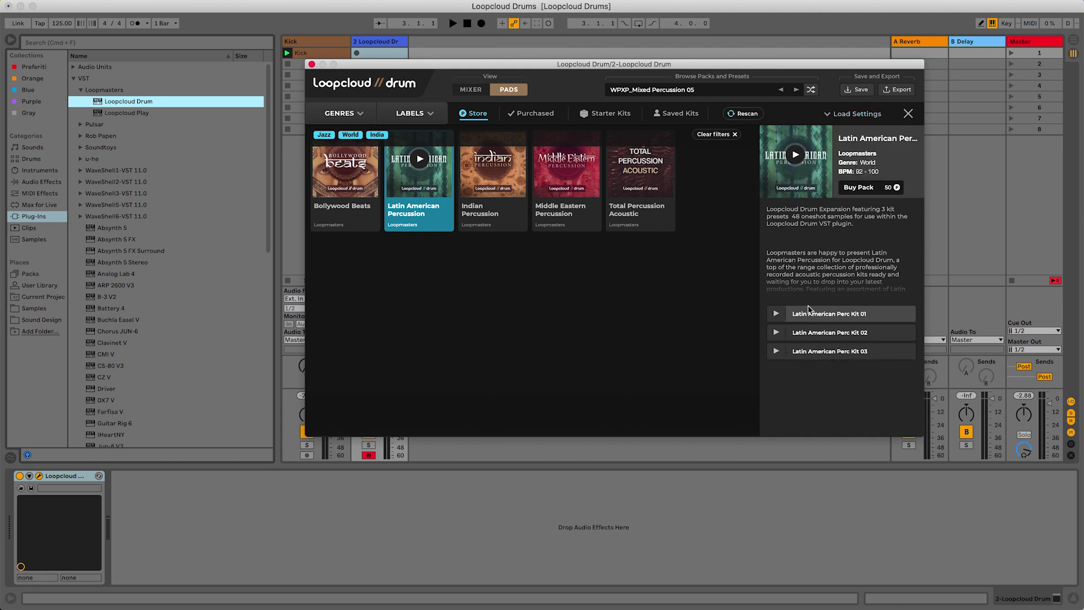
- Buy the selected pack with points, then preview and load Indian Percussion Kit 1
click(872, 191)
click(562, 236)
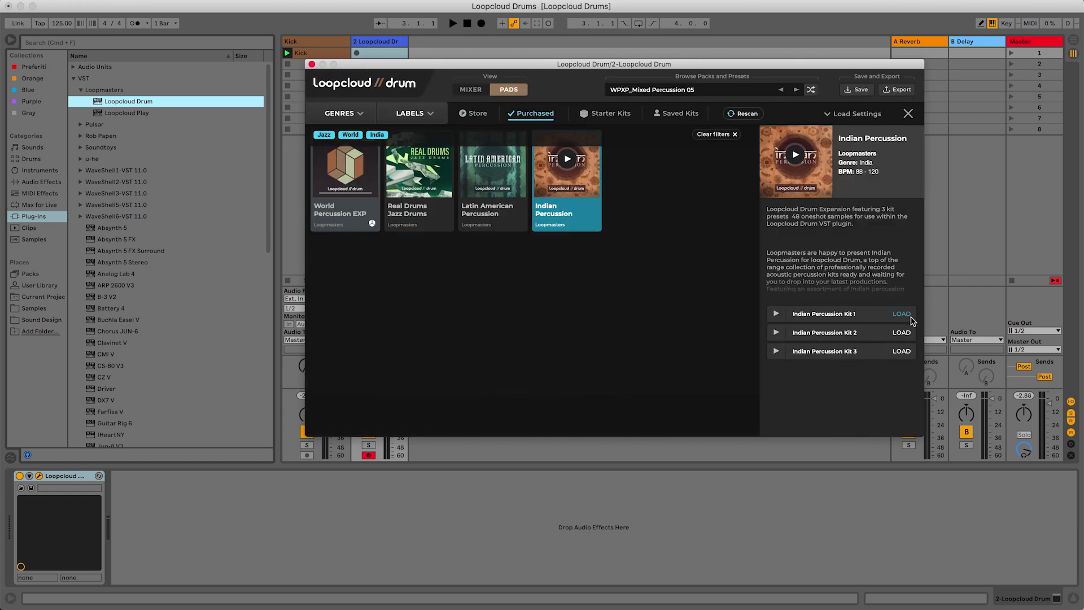
click(775, 313)
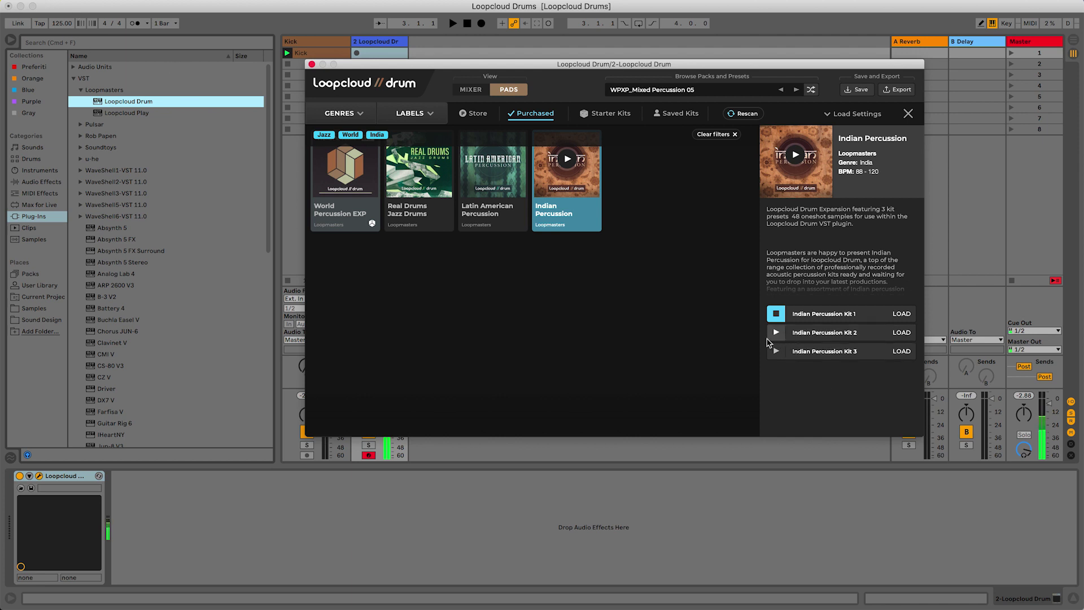
click(903, 314)
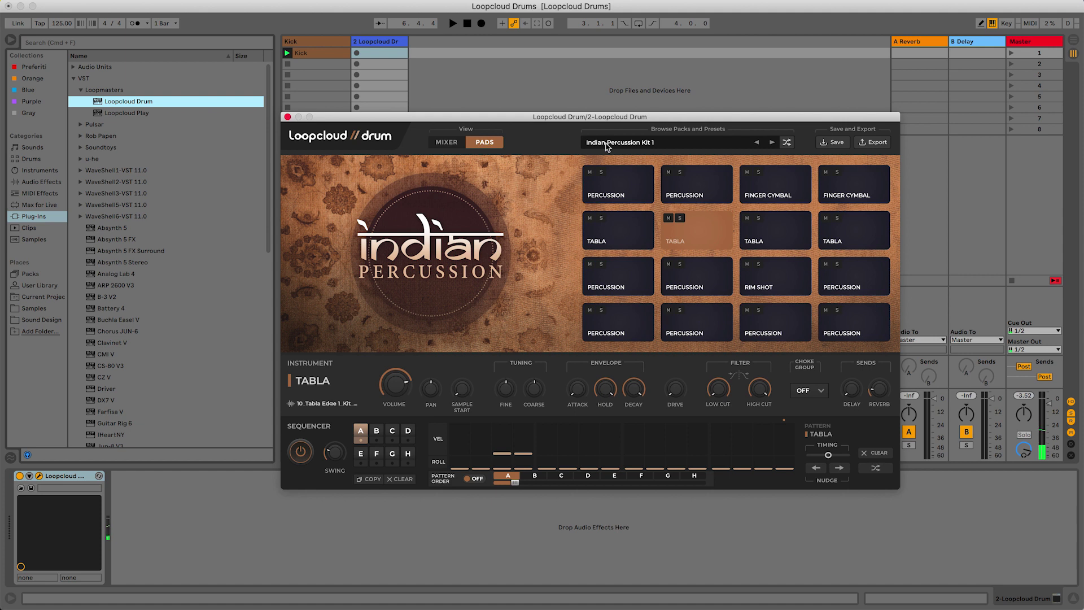
- Open the Real Drums Jazz Drums pack and preview its RDJD_Dizzle kit
click(621, 148)
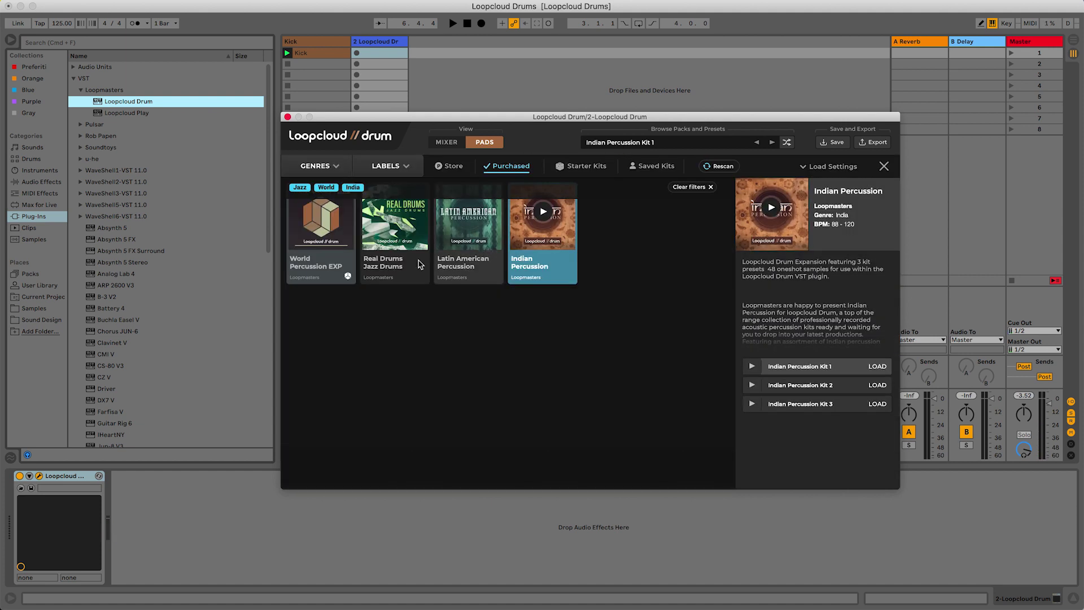
click(393, 236)
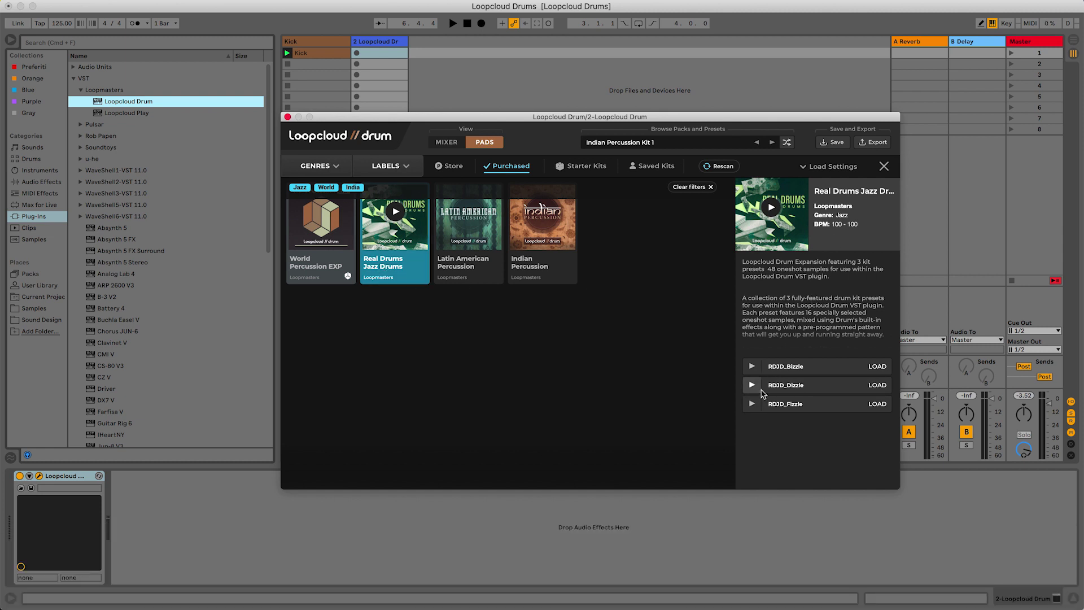
click(752, 385)
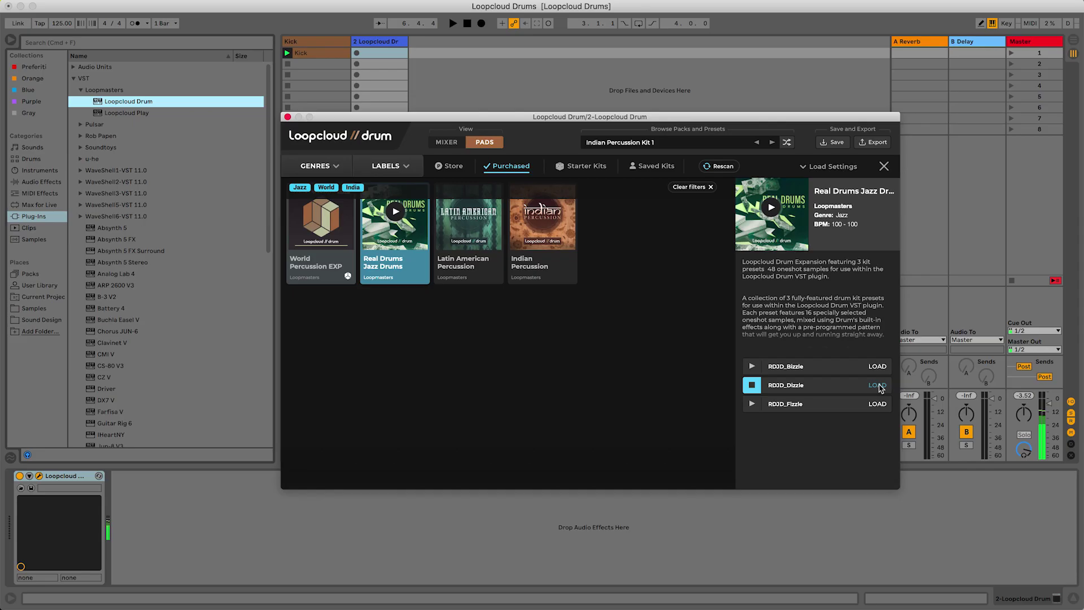
- Load the RDJD_Dizzle kit, switch off the Kick track, and play the pattern
click(877, 386)
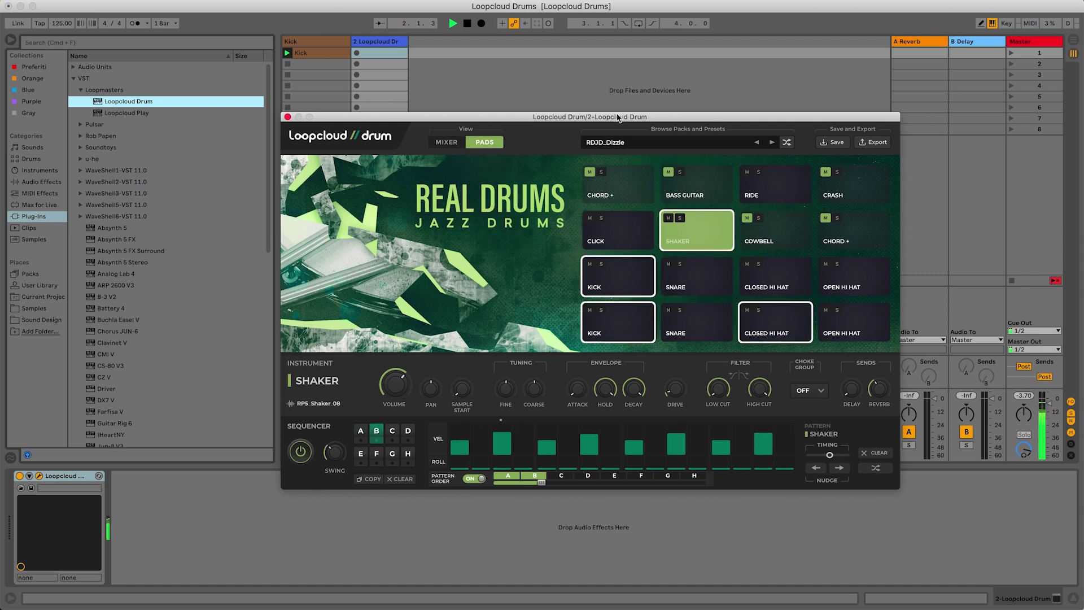
drag(609, 117, 737, 55)
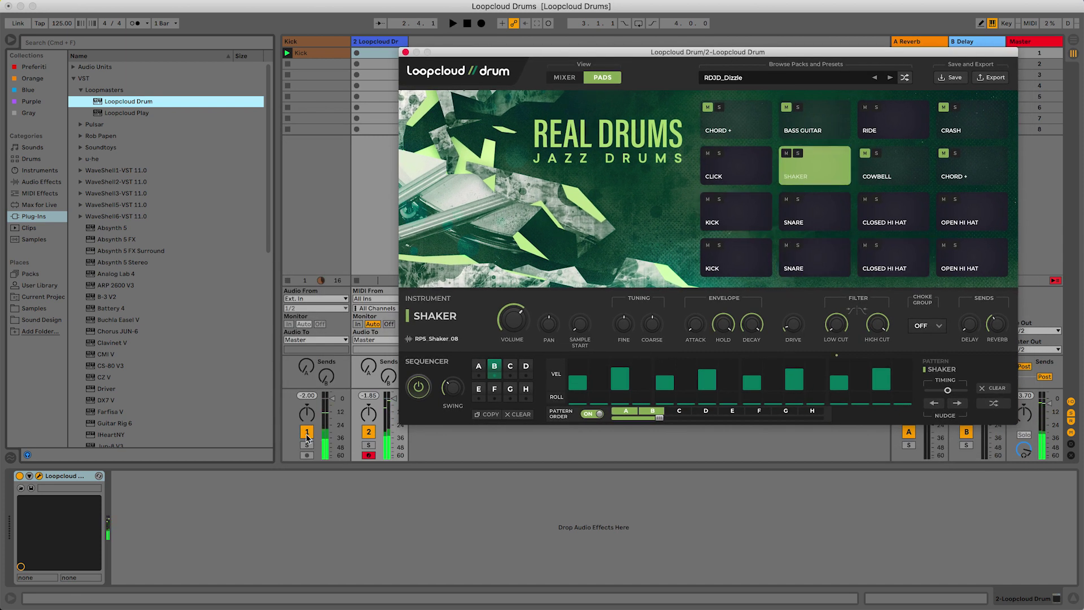
click(318, 431)
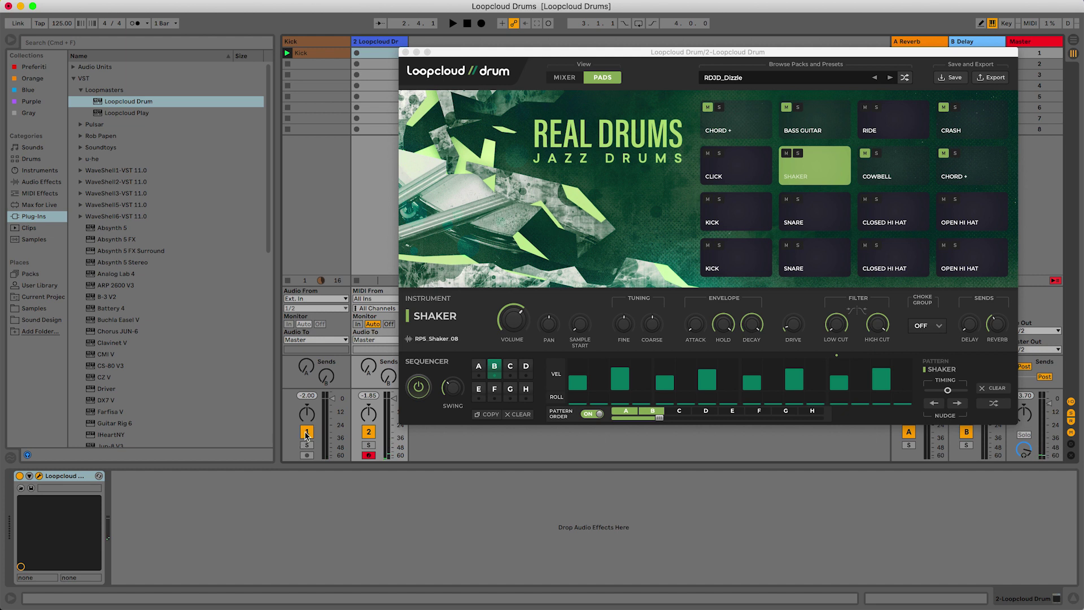
click(306, 432)
key(space)
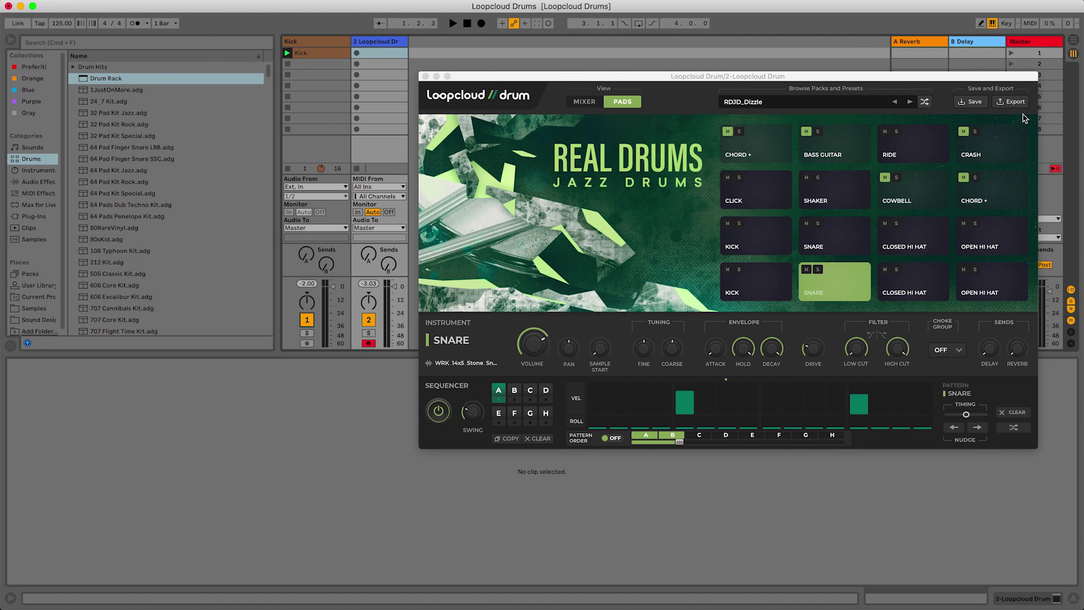
- Render RDJD_Dizzle to a WAV, audition it on a new Live track, then delete that track
click(1013, 102)
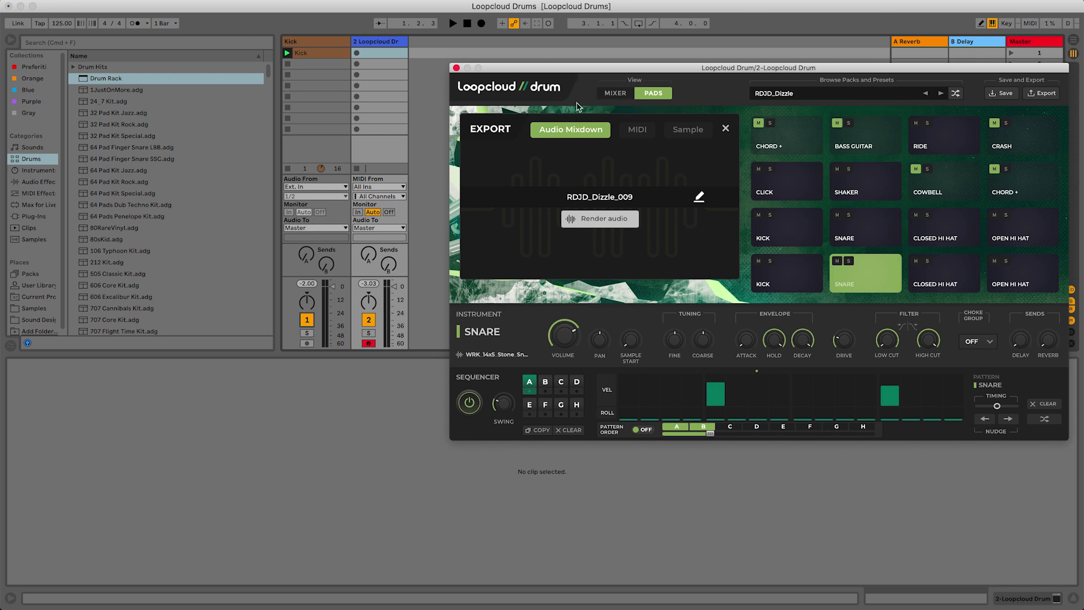
click(591, 219)
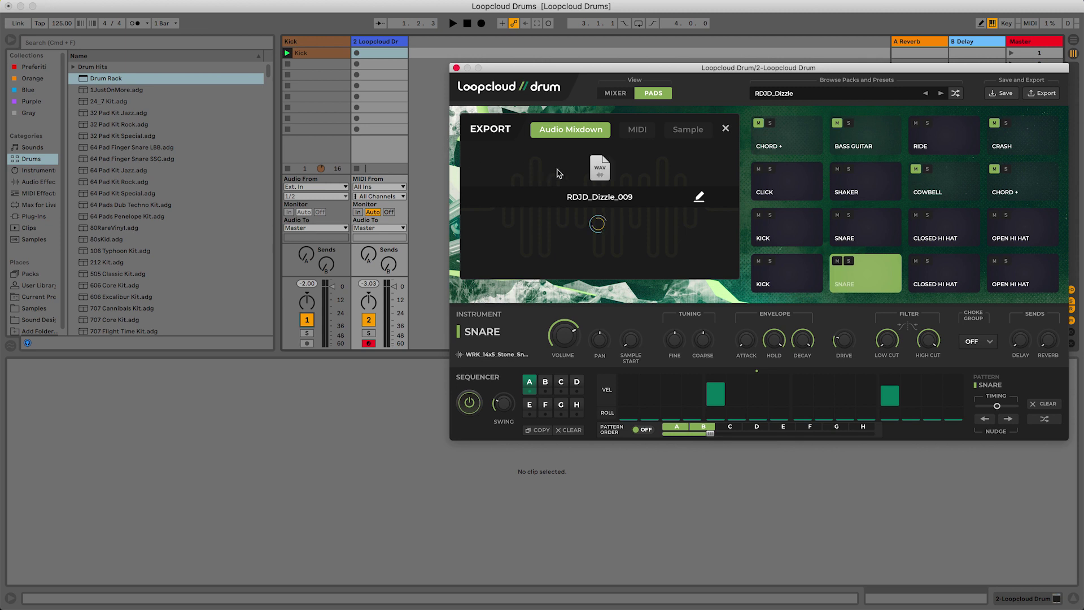
drag(585, 164, 429, 57)
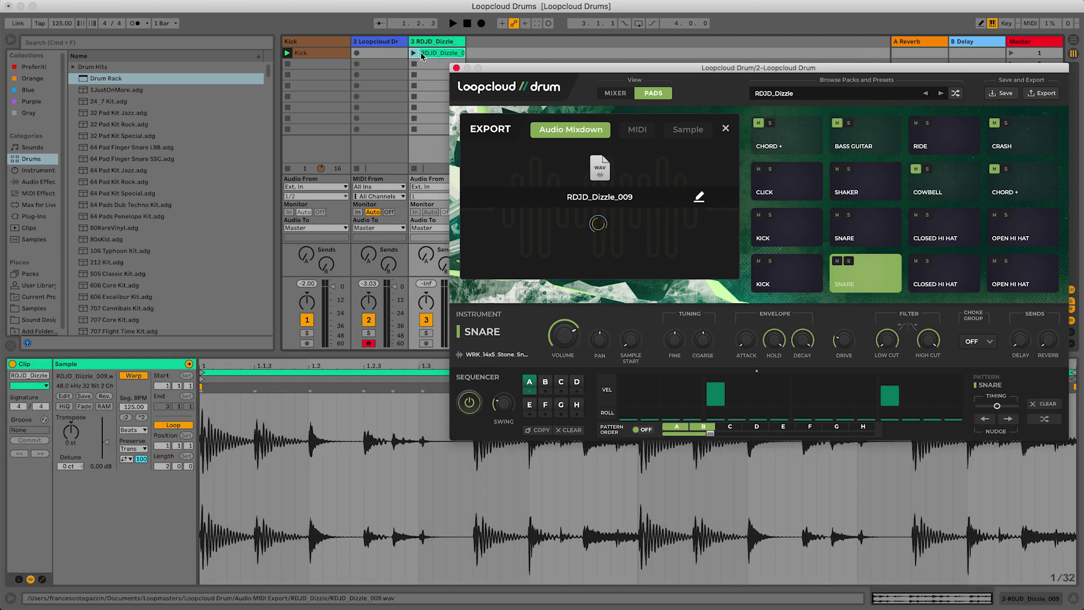
click(369, 319)
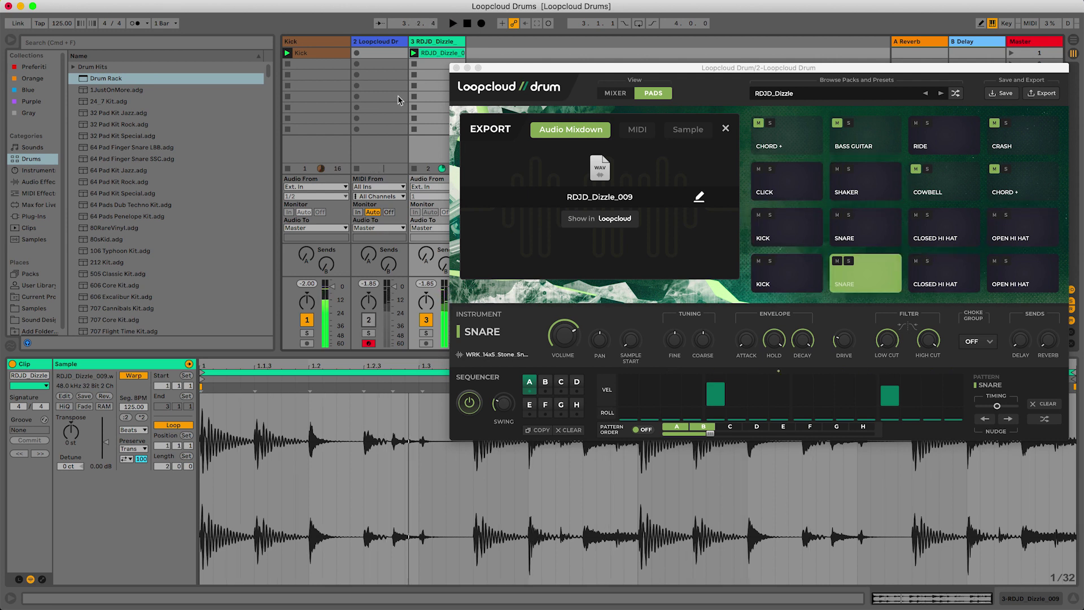
click(445, 50)
key(Delete)
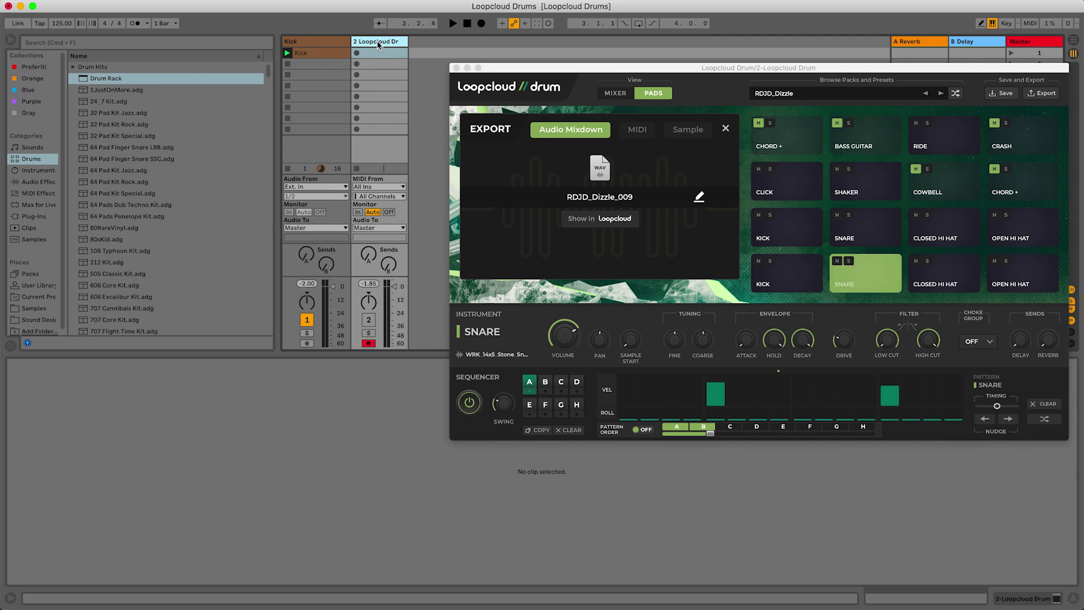
- Render the RDJD_Dizzle pattern as MIDI onto a new Live track, then show Sample export options
click(645, 134)
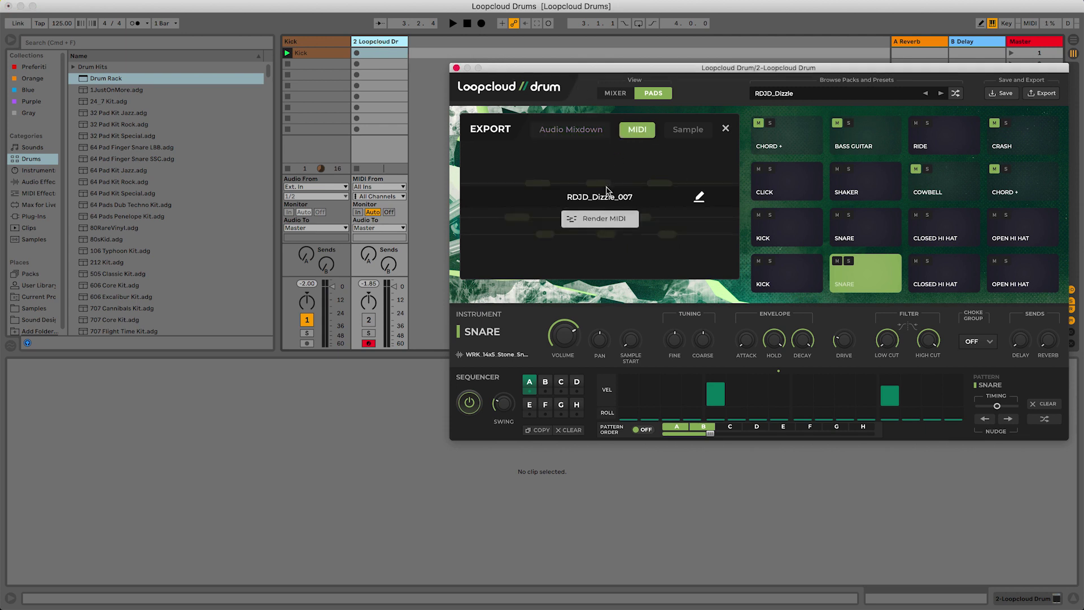
click(604, 224)
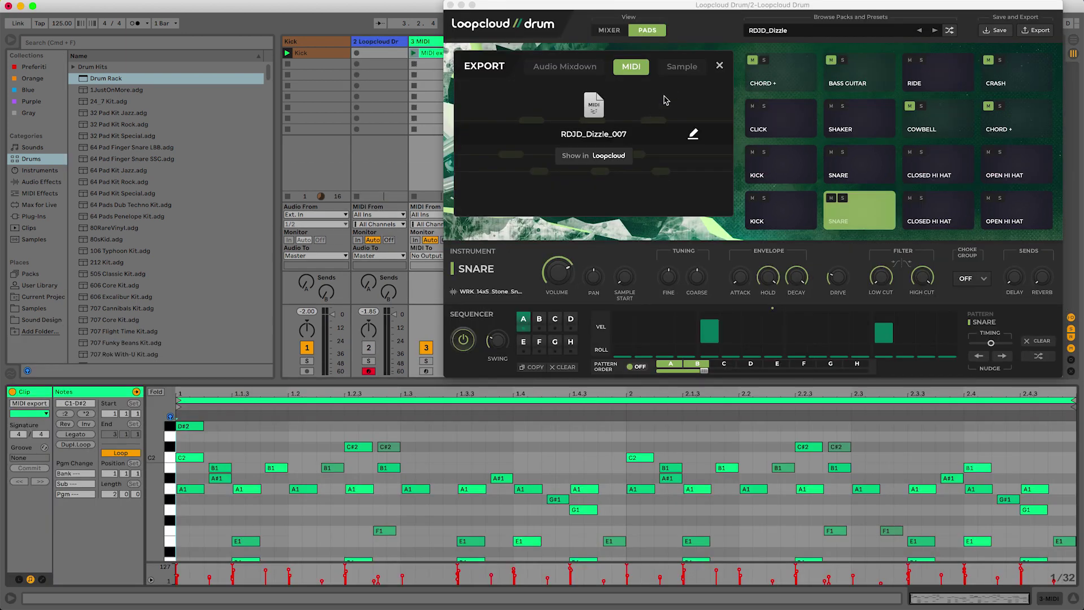
click(680, 70)
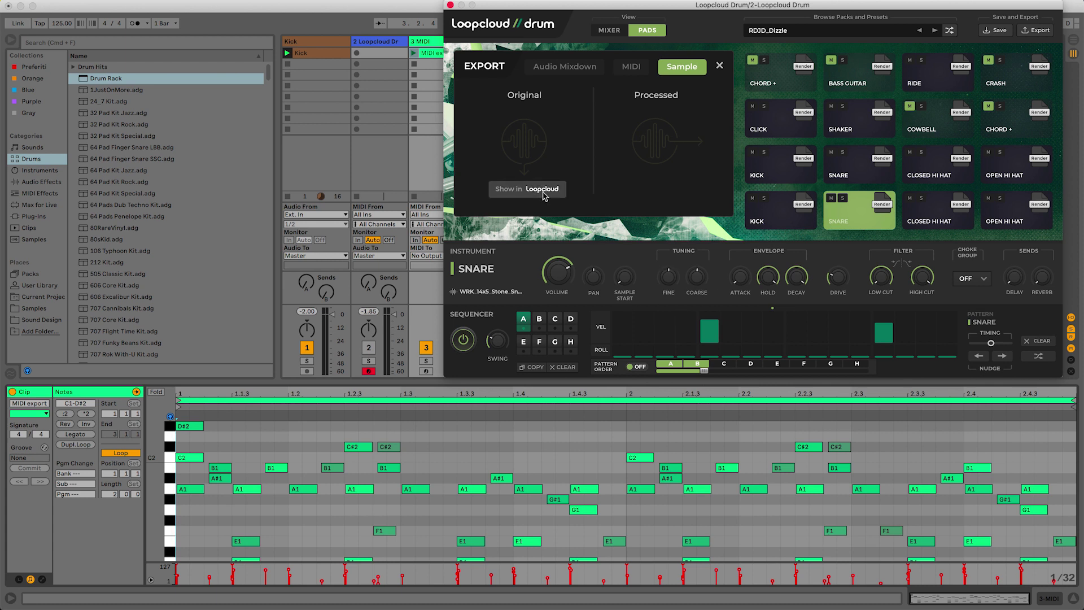
- Drag the KICK pad's LSKc_bd2_03 sample from the Loopcloud library into a new Live track
click(771, 223)
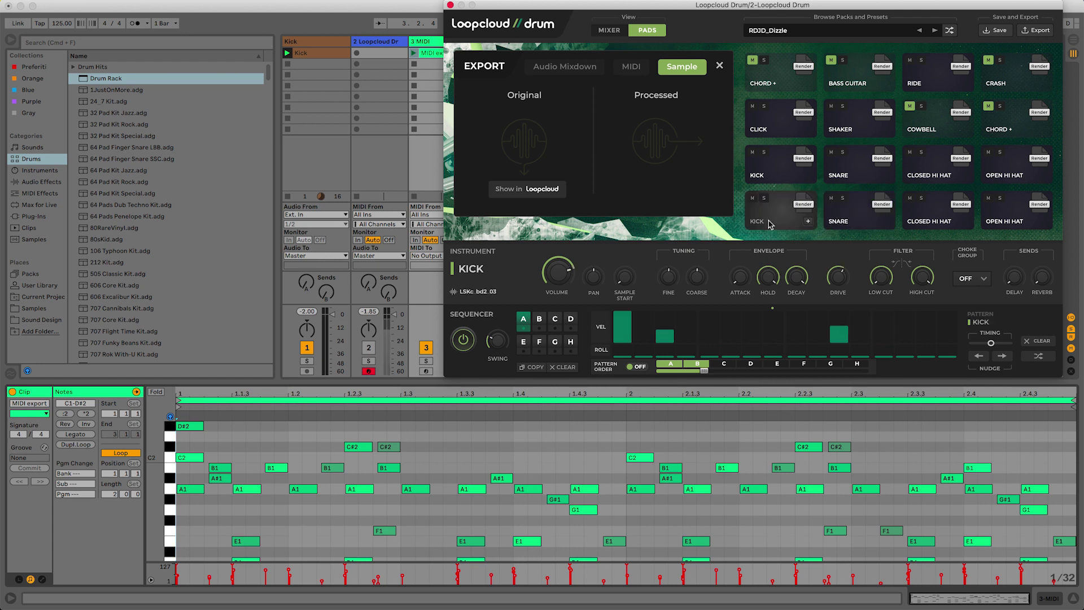
click(771, 223)
click(1025, 31)
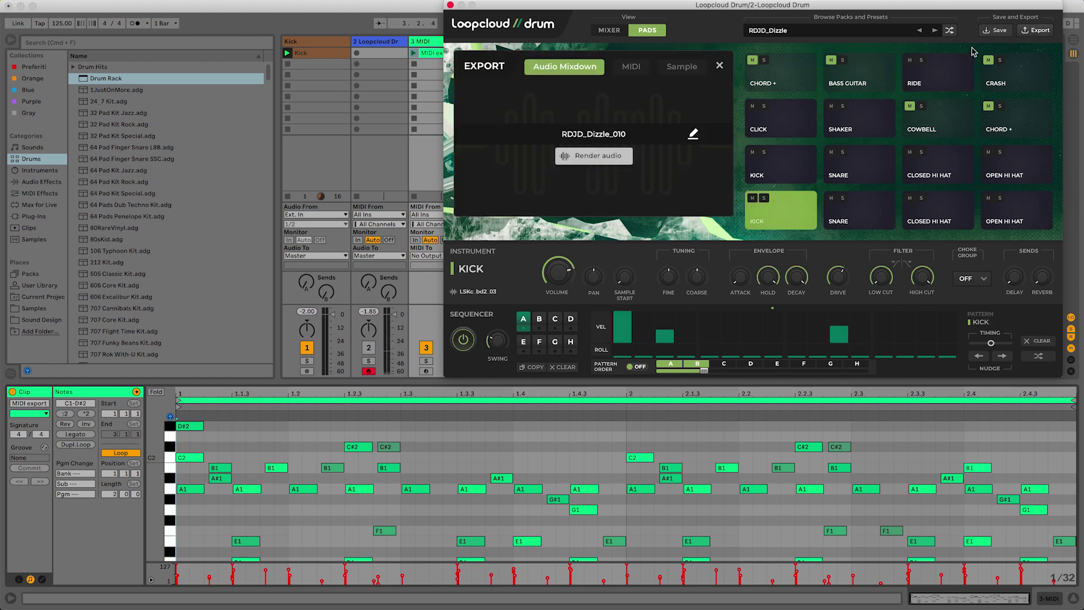
click(681, 67)
click(531, 200)
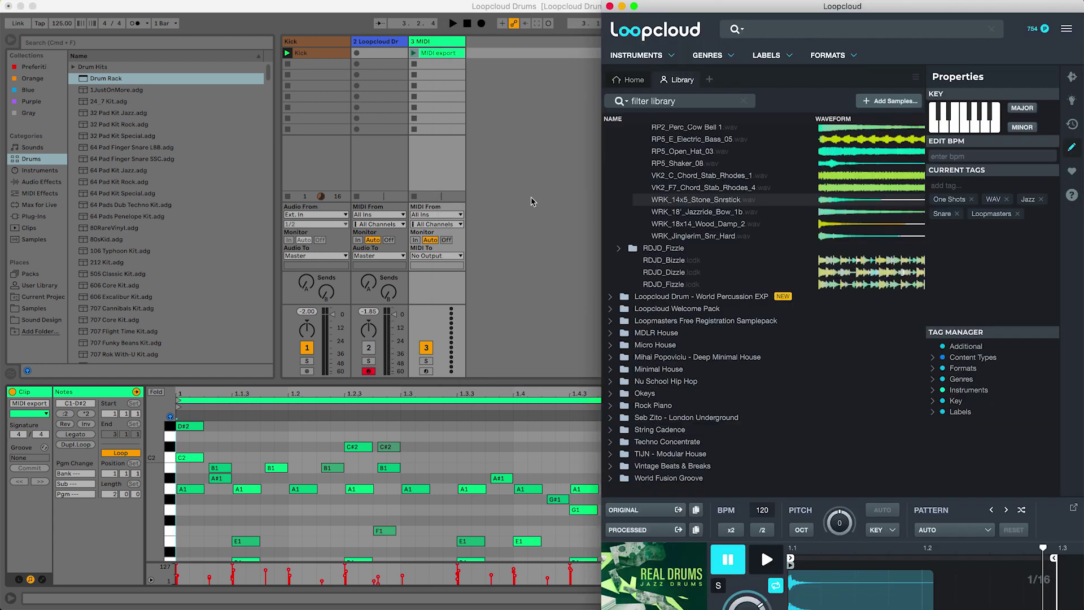
drag(685, 157, 495, 52)
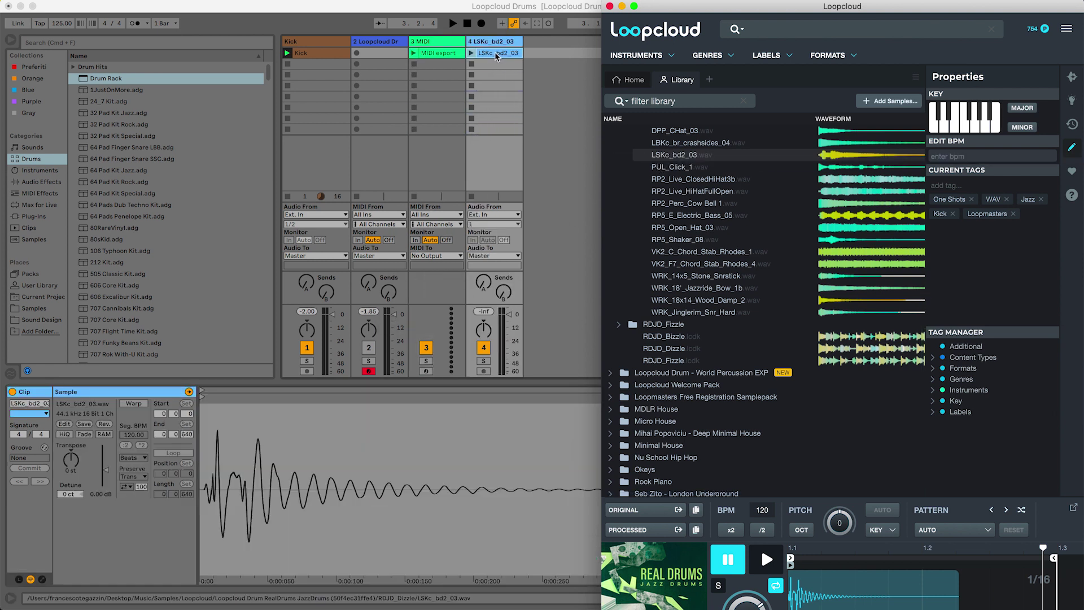
- Delete the LSKc_bd2_03 clip, reposition the plugin window, and select the empty 4 Audio track
click(477, 57)
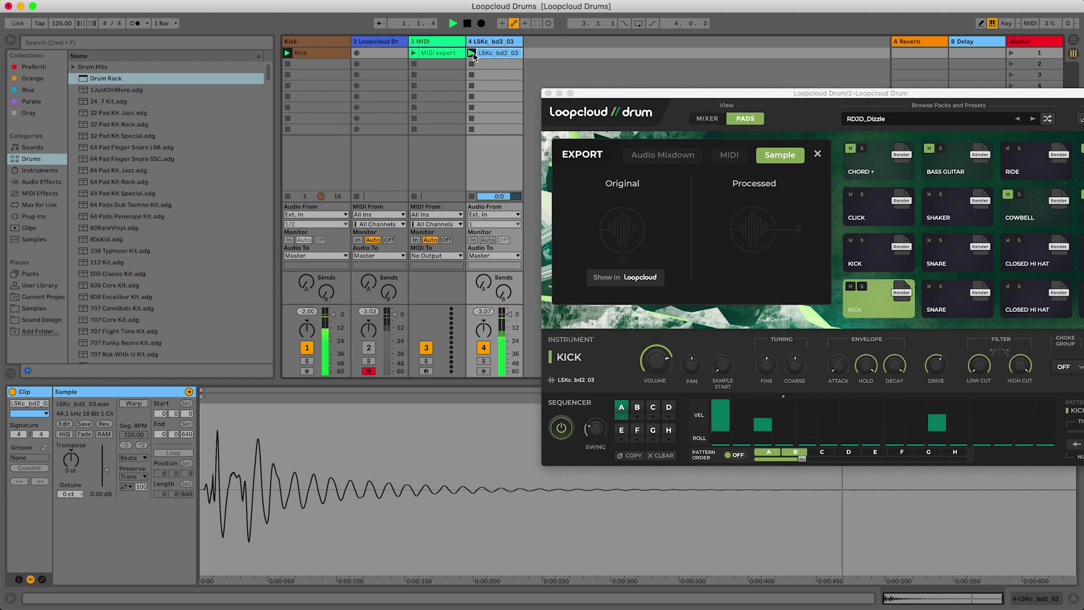
key(Delete)
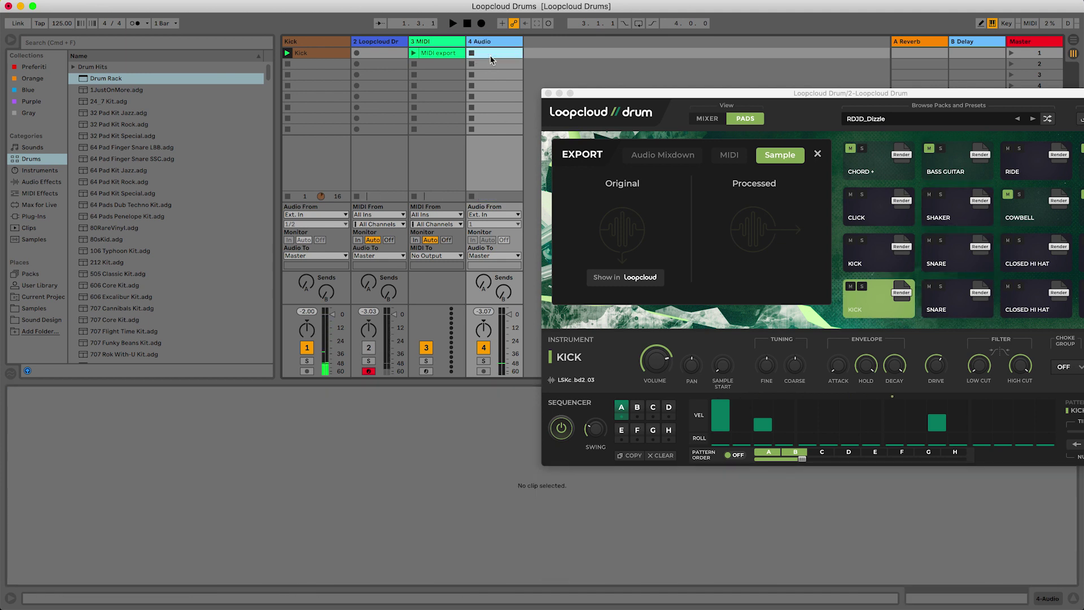
drag(679, 99, 510, 40)
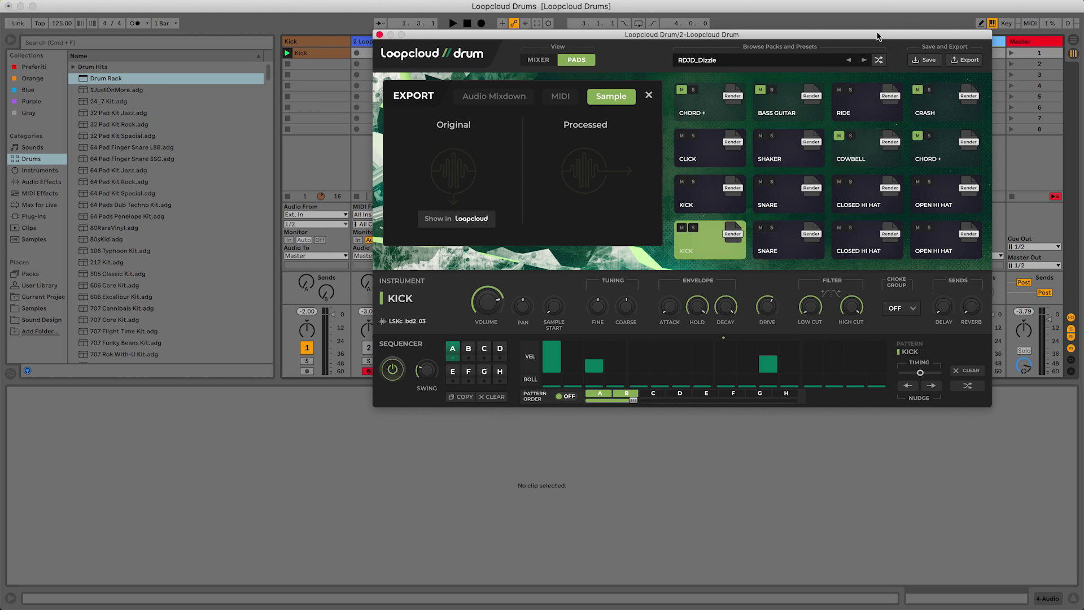
drag(878, 37, 908, 110)
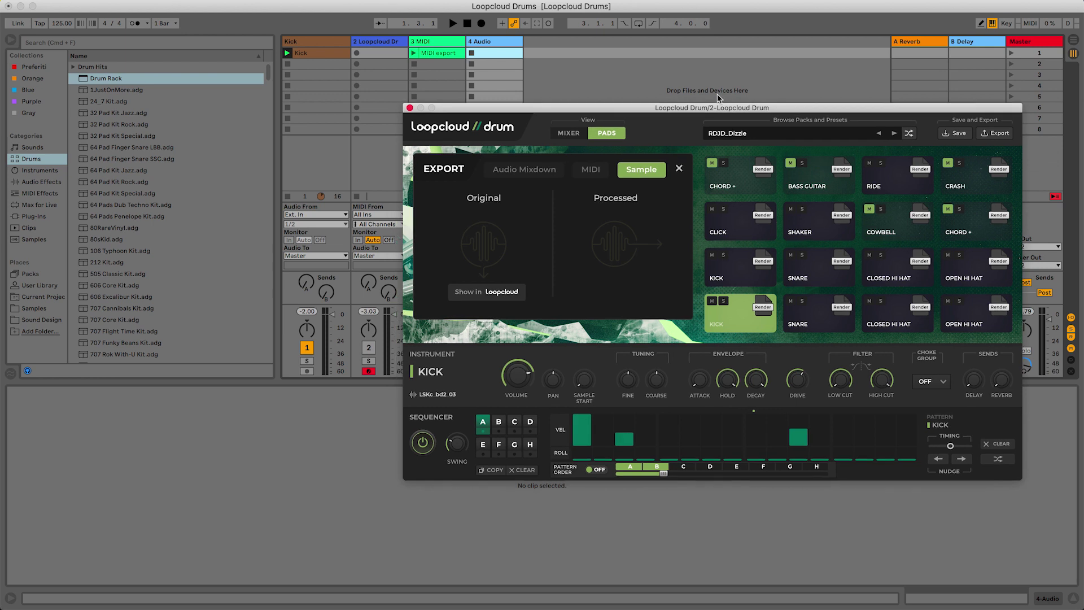
drag(718, 94, 752, 29)
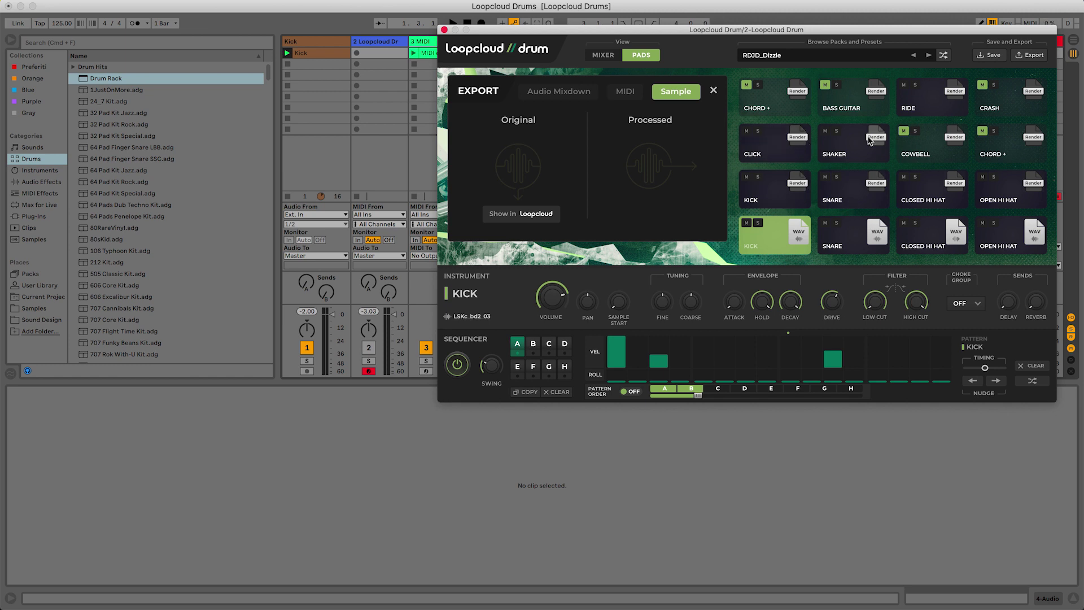
drag(672, 32, 733, 48)
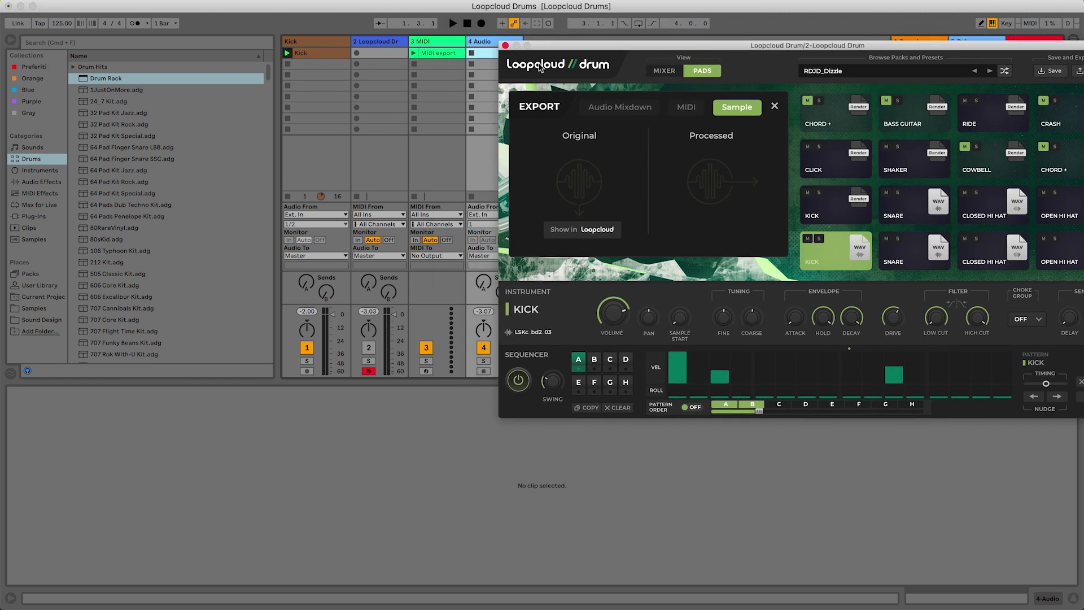
click(479, 55)
- Delete the Audio track, load a Drum Rack on the MIDI track, and put the kick sample on pad C1
key(BackSpace)
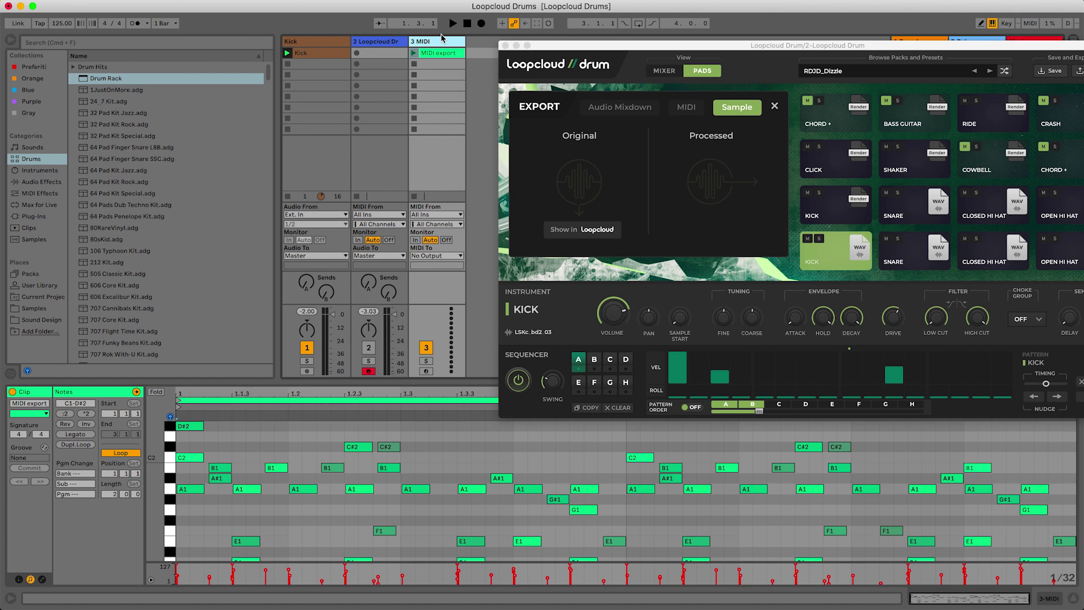
double_click(96, 81)
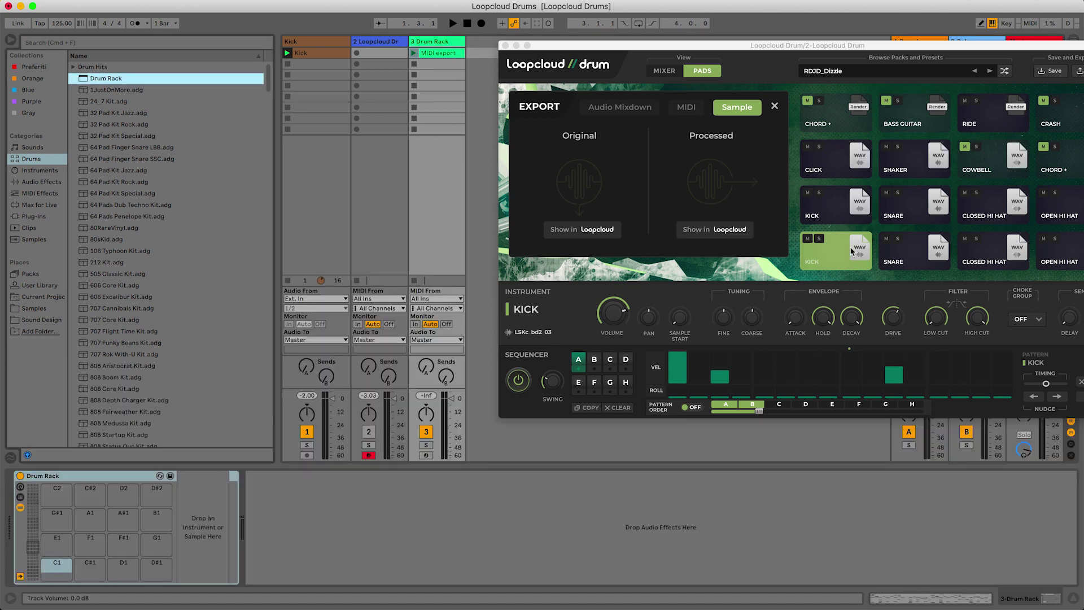
drag(853, 251, 56, 567)
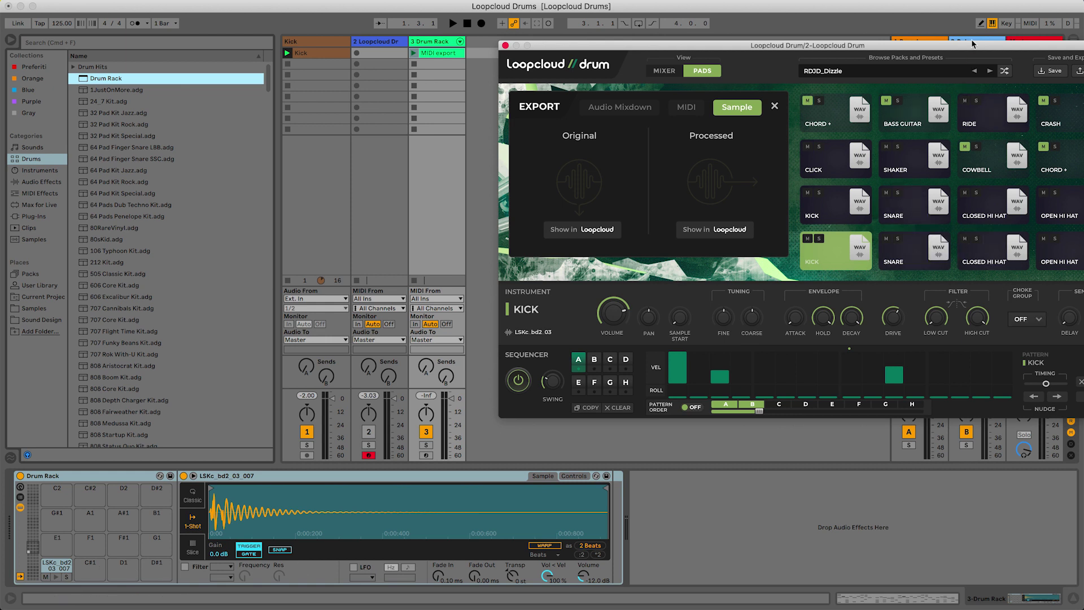
- Export the whole Loopcloud Drum kit into the Drum Rack and hide the plugin window
drag(972, 49, 919, 52)
click(862, 254)
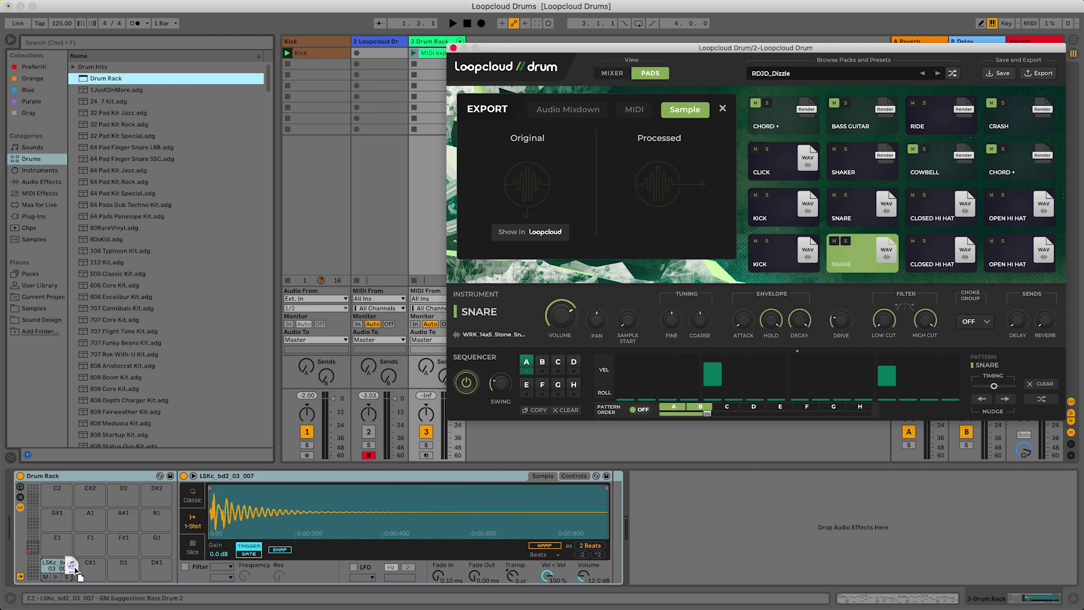
drag(76, 576, 85, 566)
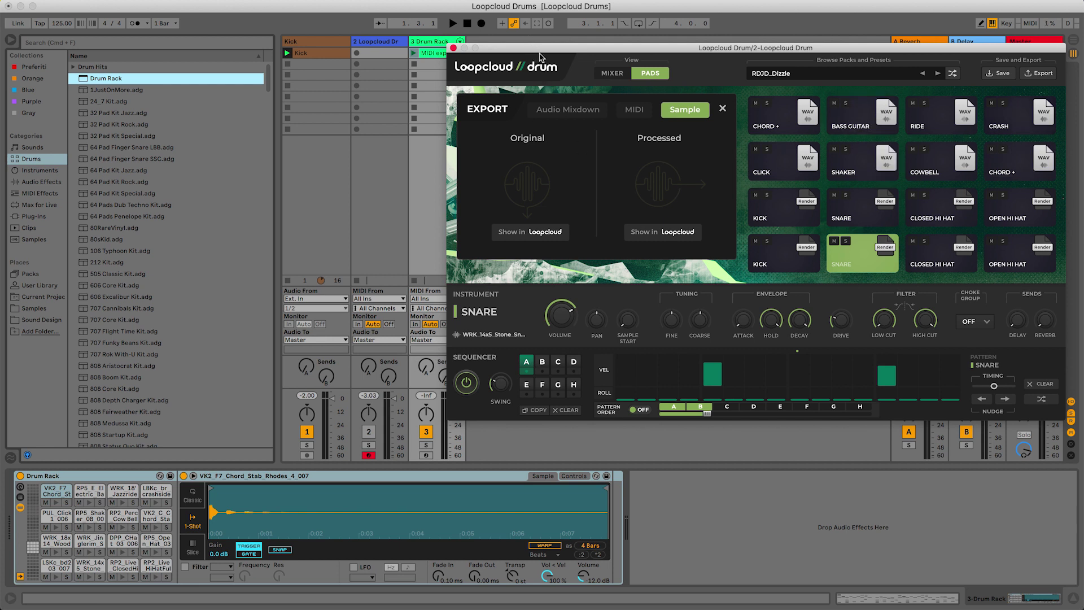
drag(541, 56, 682, 58)
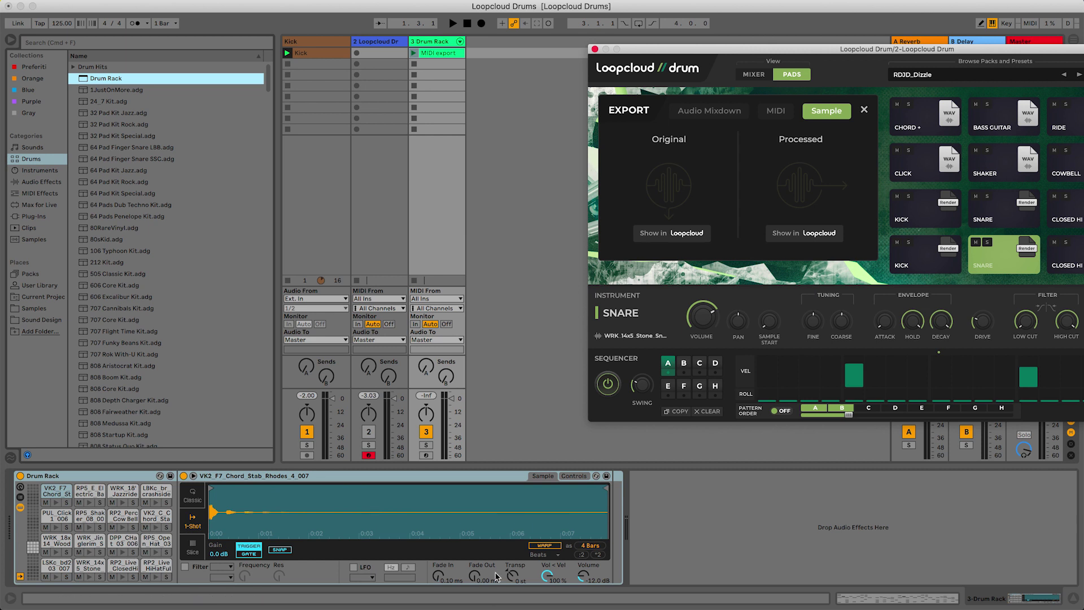
key(super+alt+p)
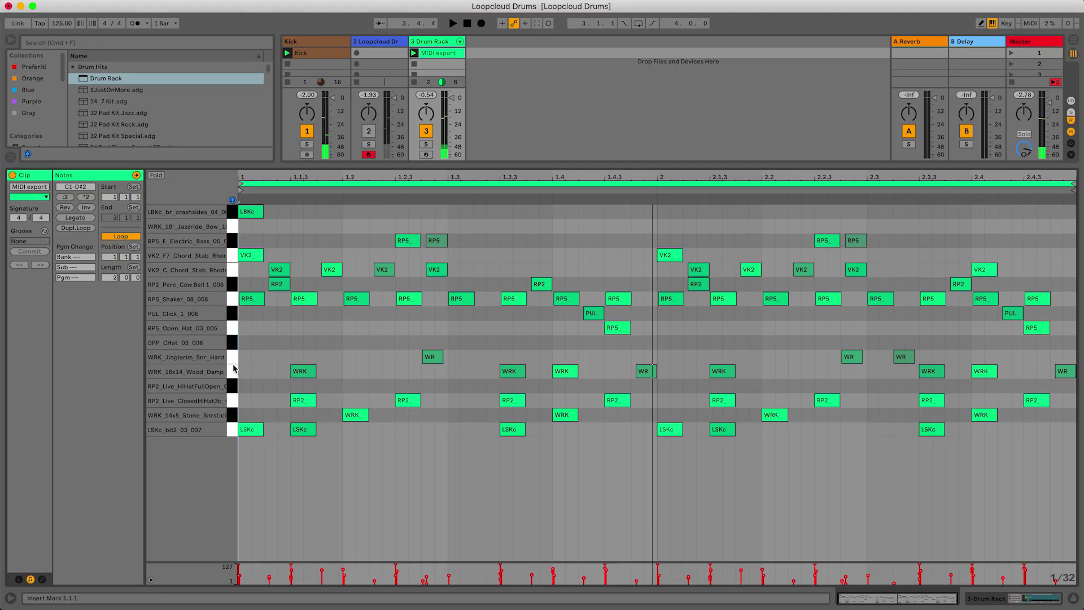
- Nudge the short RP2_Live_ClosedHiHat3b note later, zoom out, and close the note editor
click(233, 400)
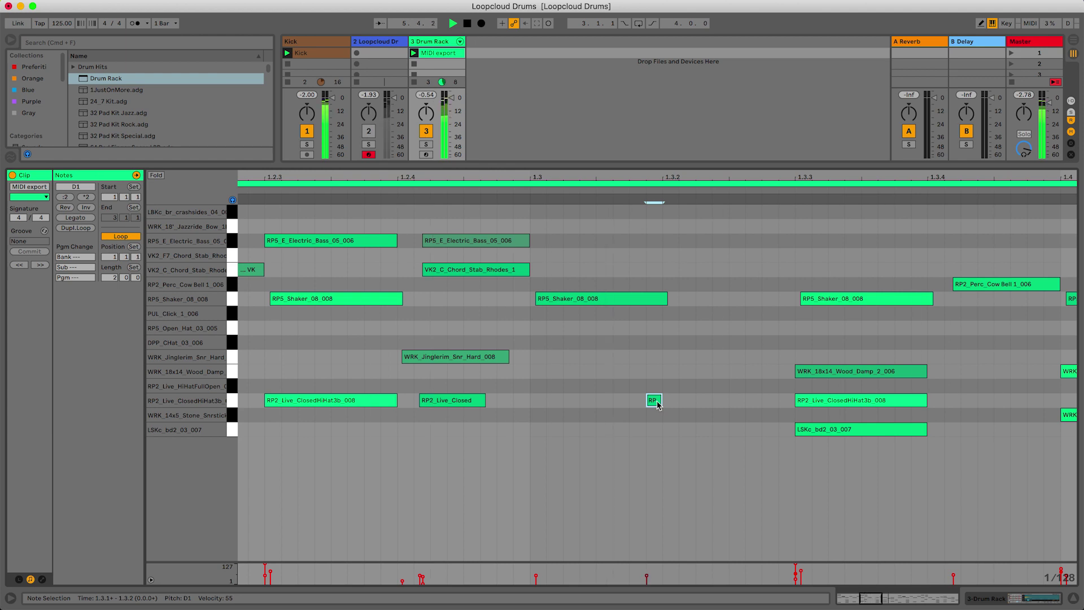
key(space)
drag(655, 401, 710, 403)
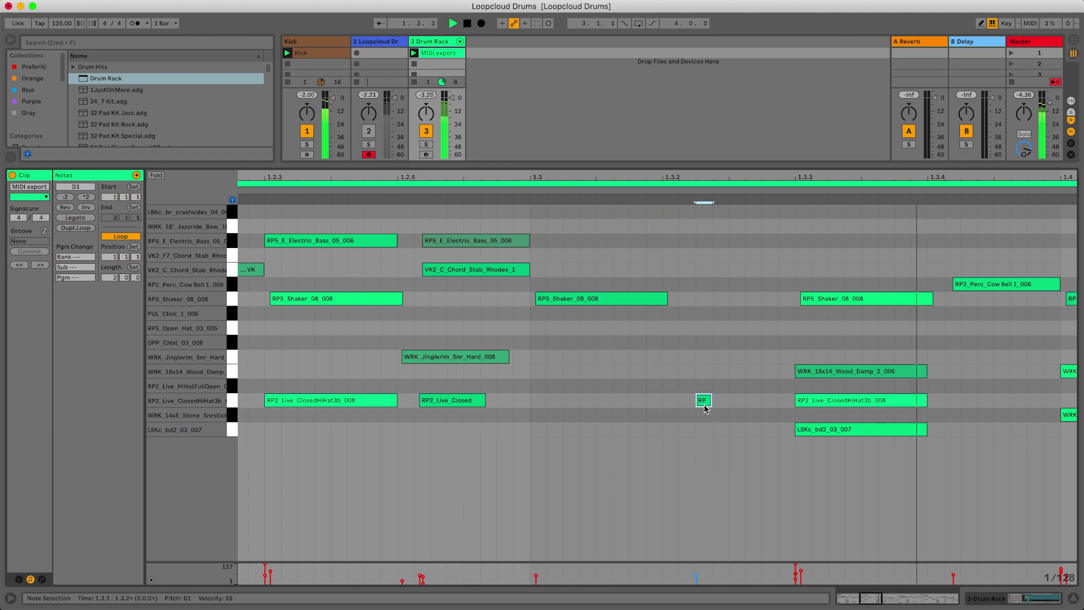
key(minus)
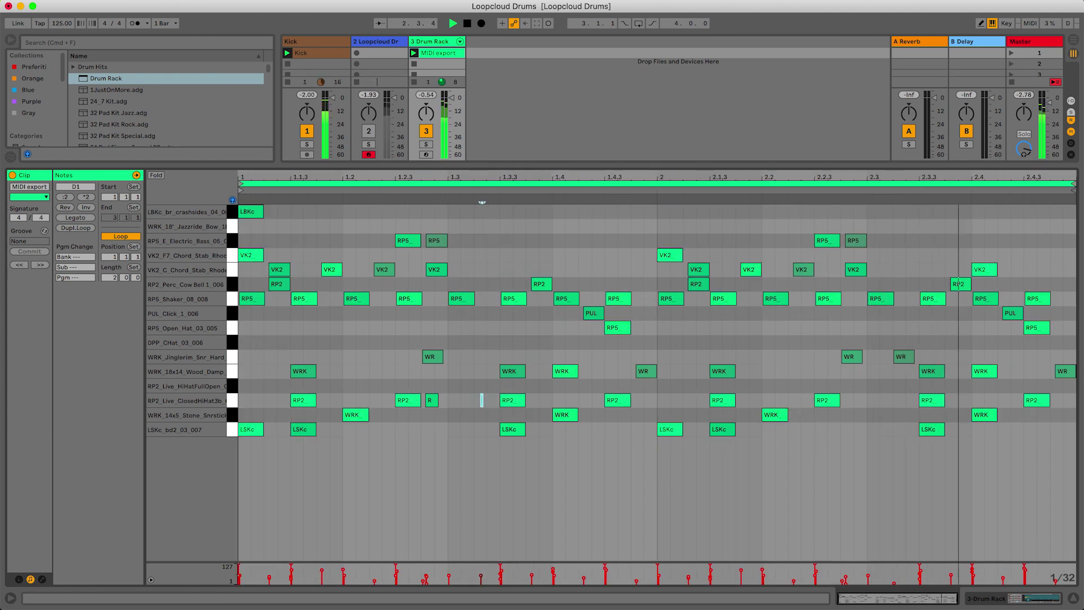
click(1072, 600)
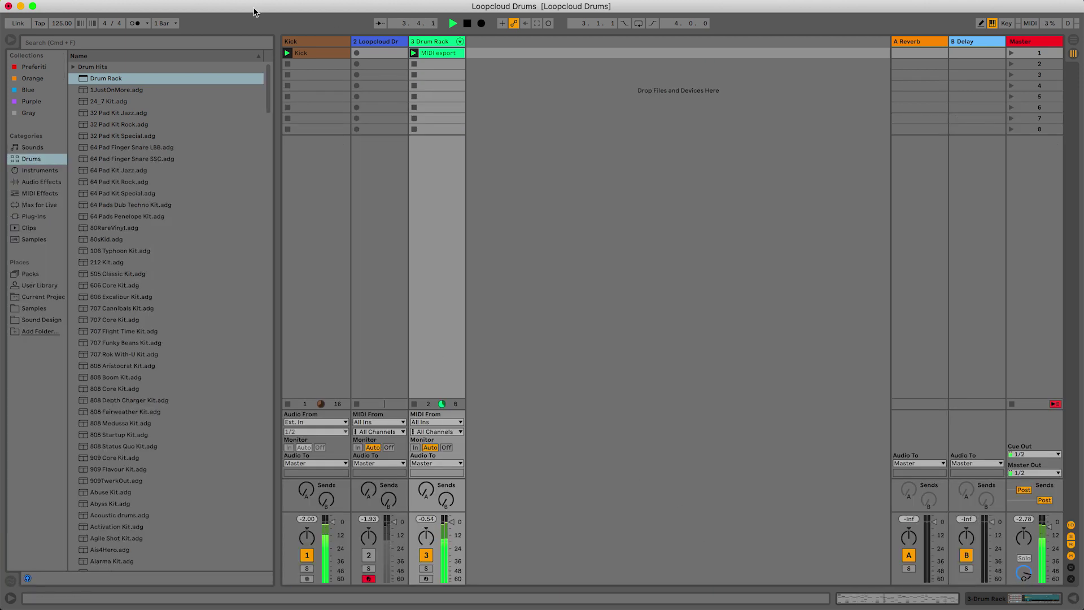
- Show the Drum Rack, select the RP5_E_Electric pad, and solo the bass, kick and WRK_18x14_Wood pads
double_click(442, 41)
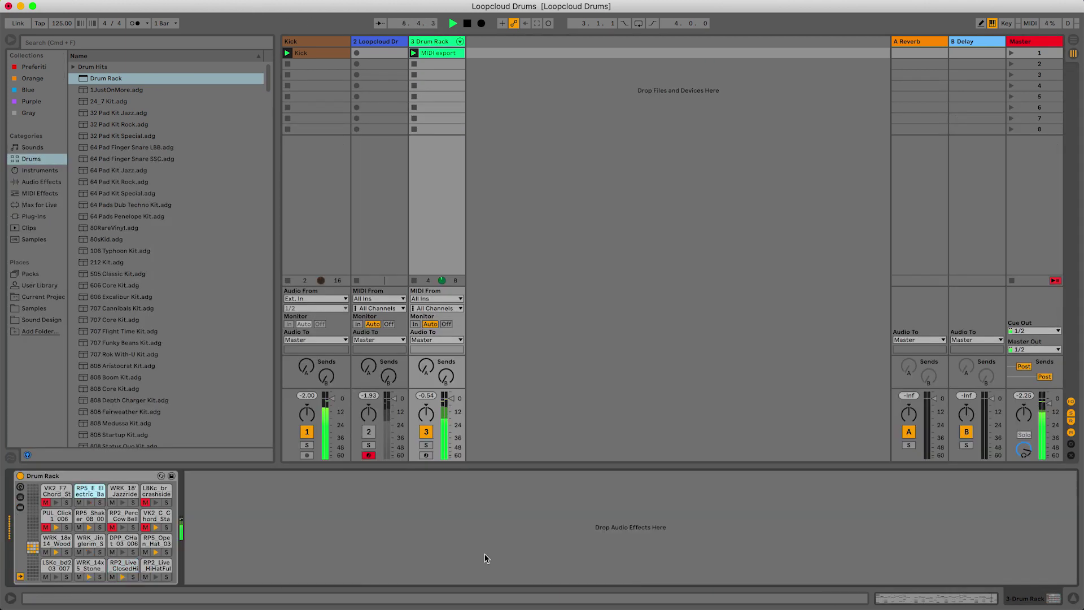
click(89, 498)
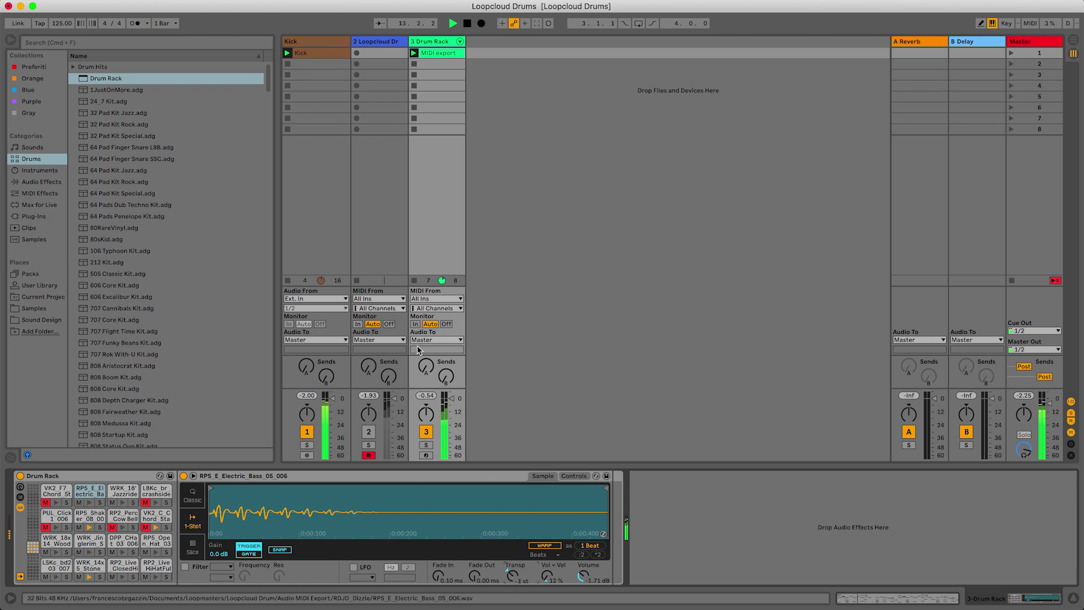
click(67, 576)
click(66, 552)
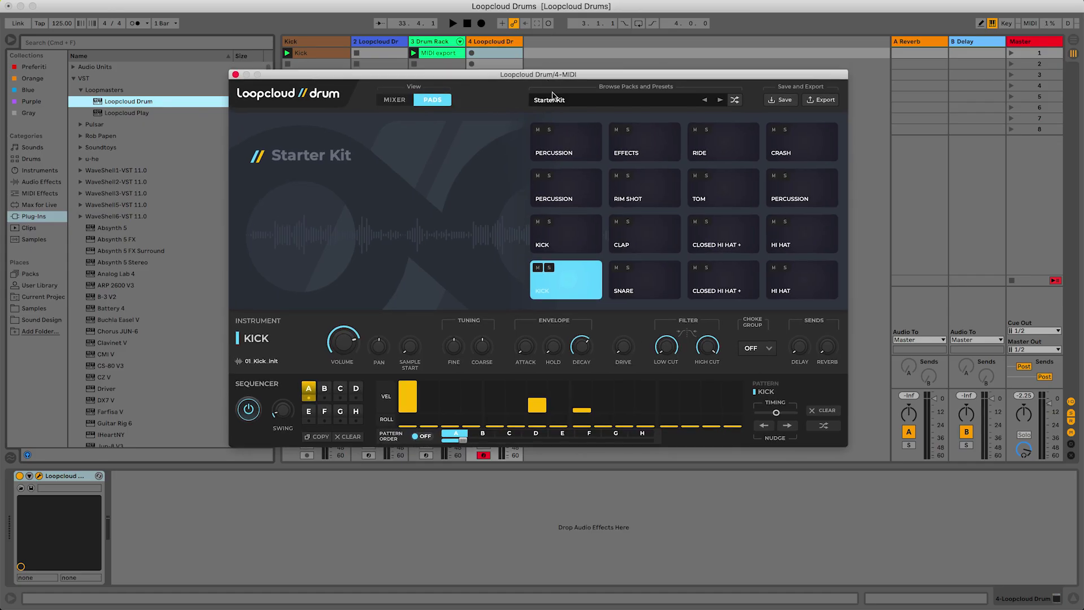
- Load Indian Percussion Kit 1 in Loopcloud Drum and roll random samples for the bottom-left pad
click(553, 97)
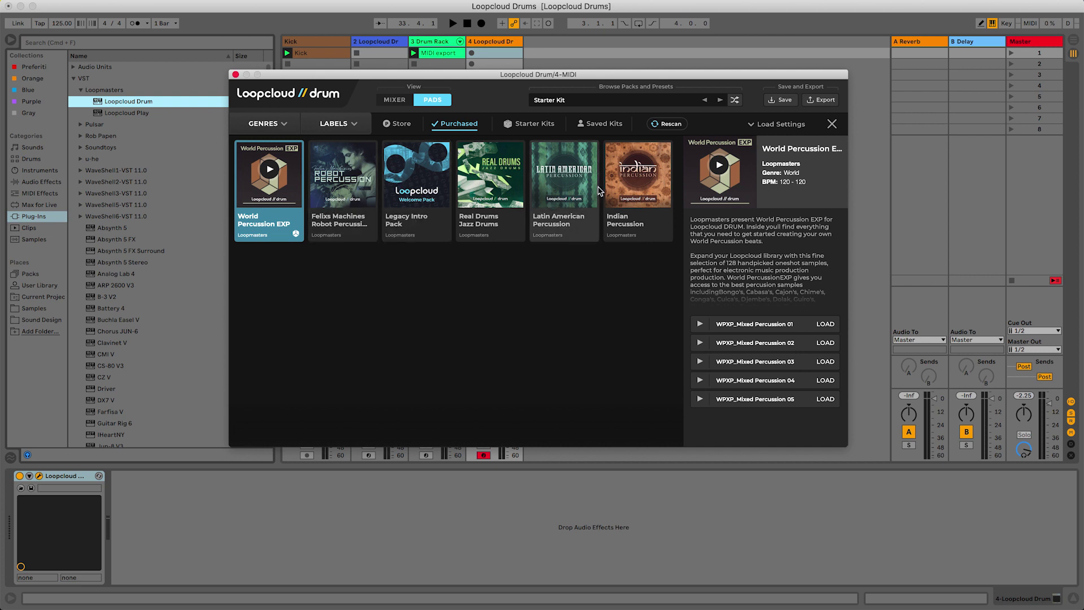
click(639, 192)
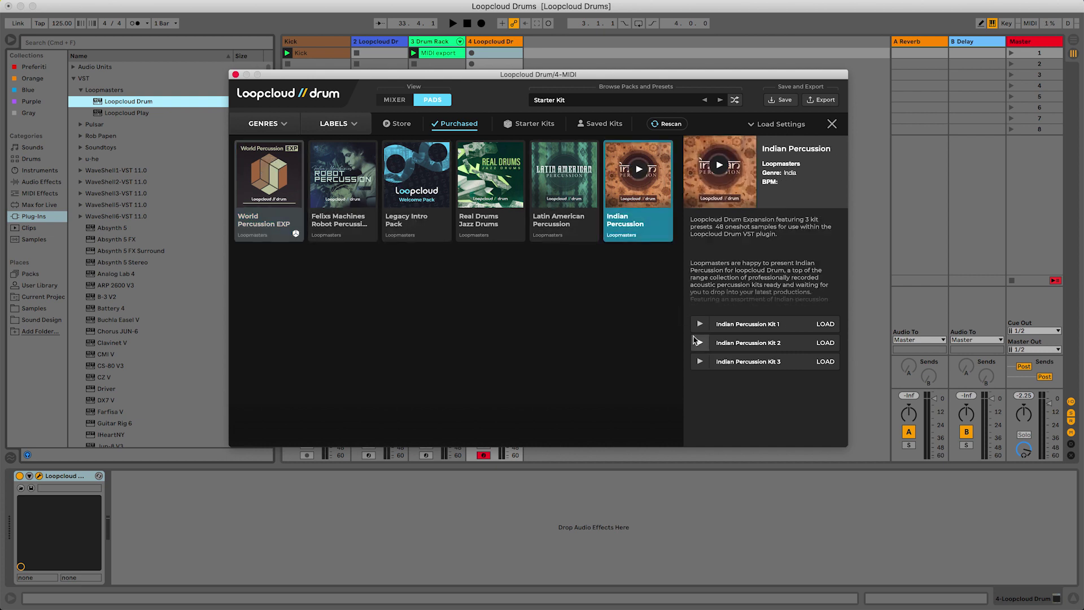
click(699, 323)
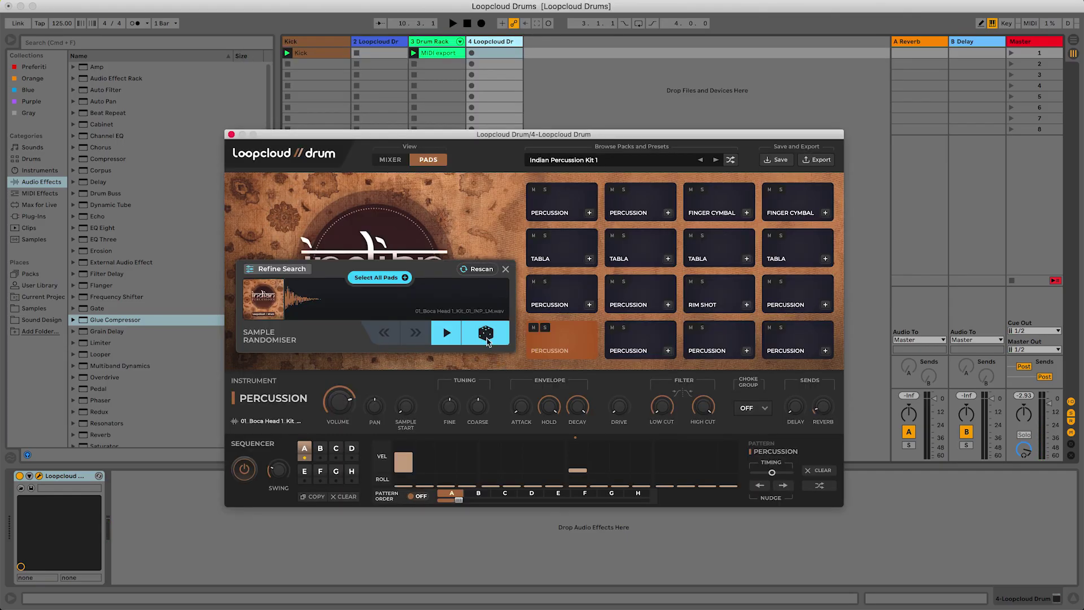
click(486, 336)
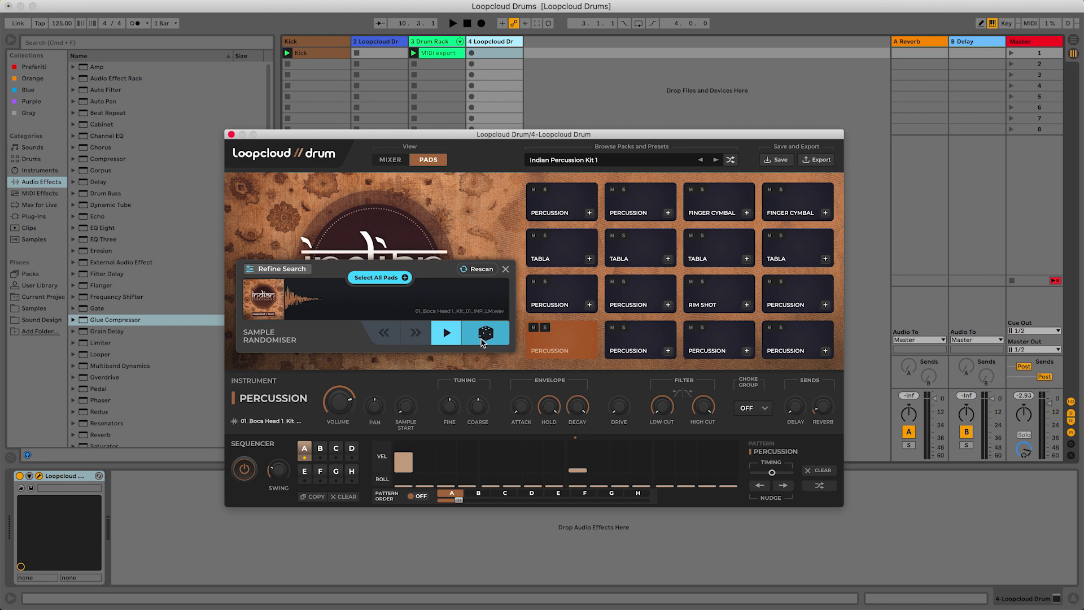
click(482, 341)
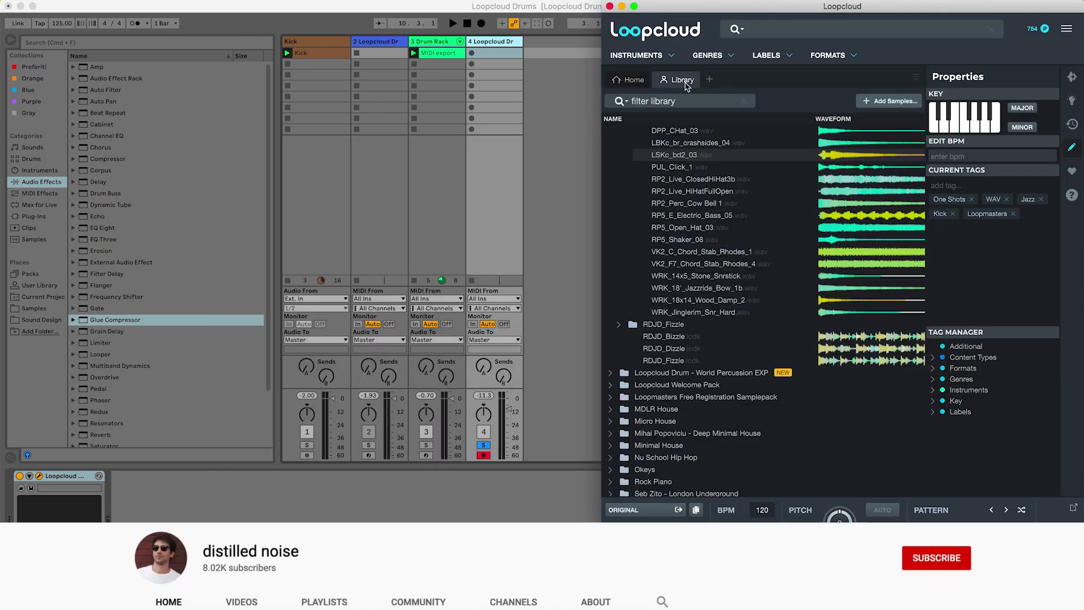
- Collapse the Real Drums Jazz Drums folder in the Loopcloud library
scroll(737, 282, up, 10)
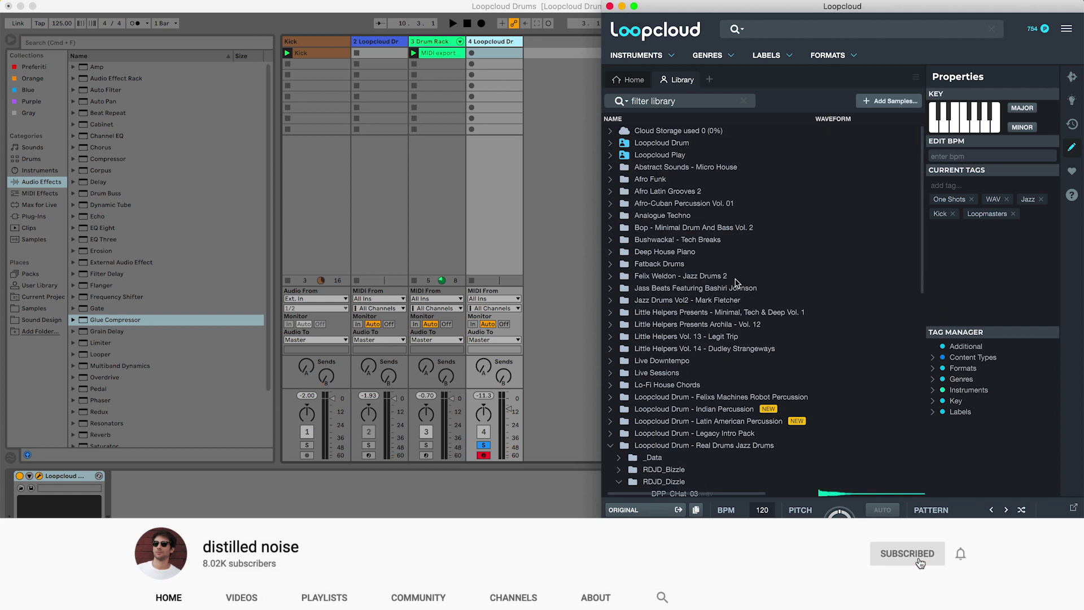
click(612, 446)
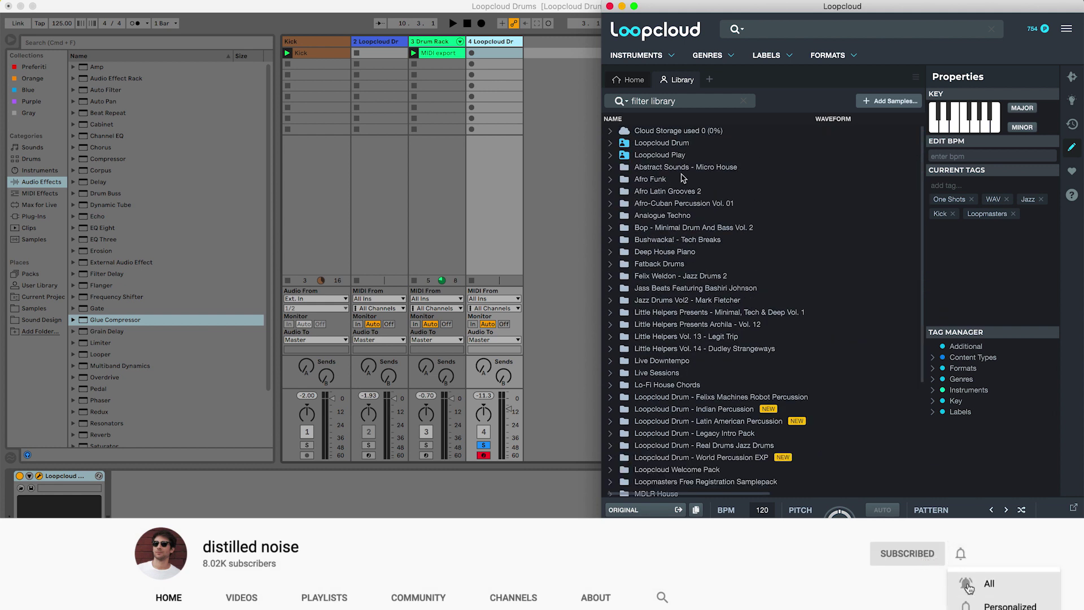
scroll(684, 180, down, 2)
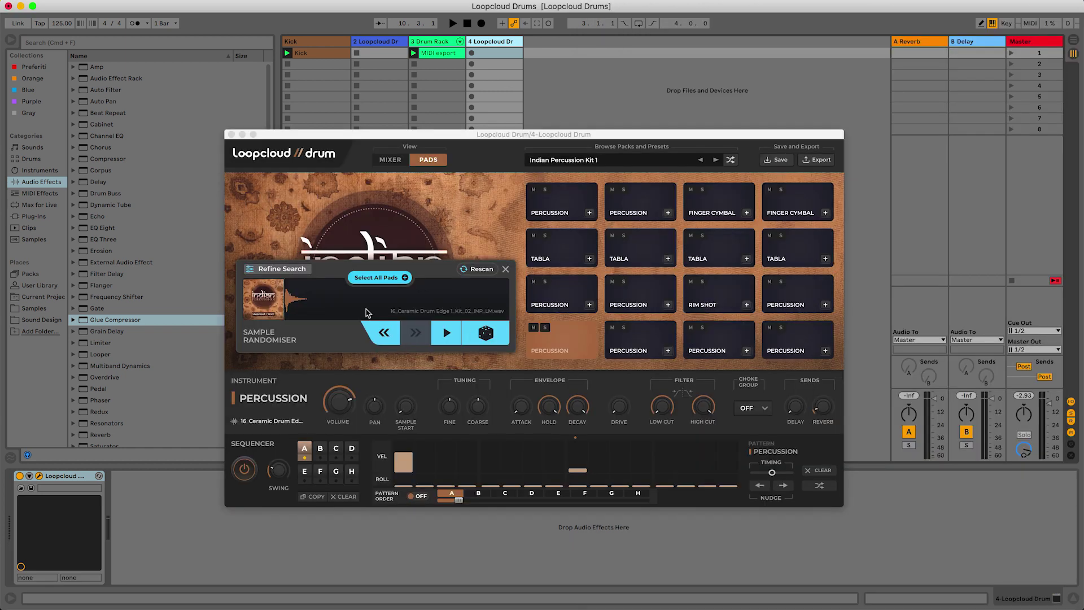
- Filter the randomiser to Percussion with any genre, roll two samples, and target all 16 pads
click(289, 275)
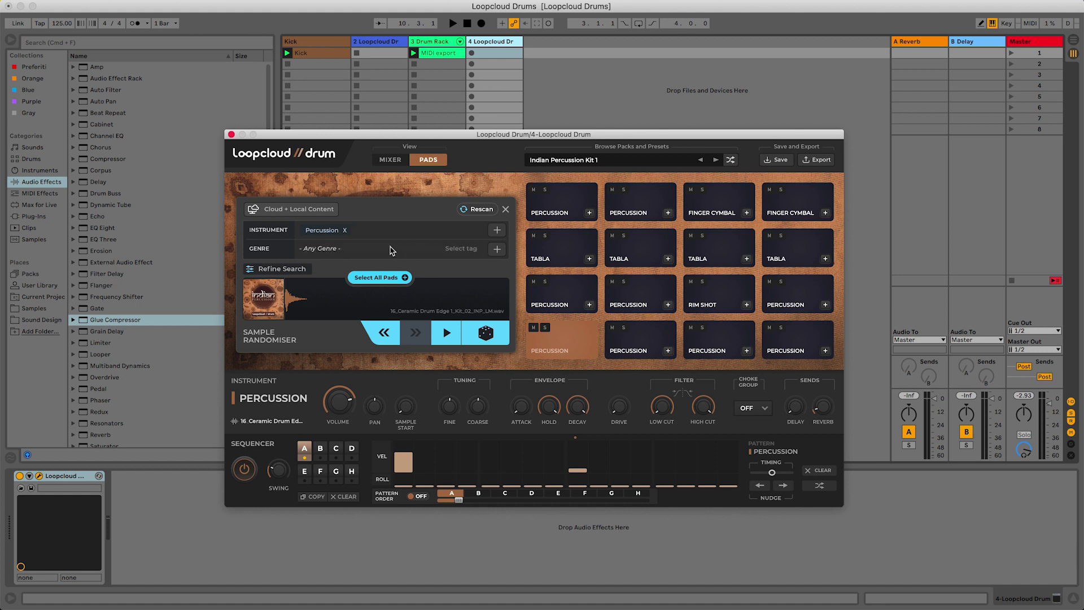
click(478, 343)
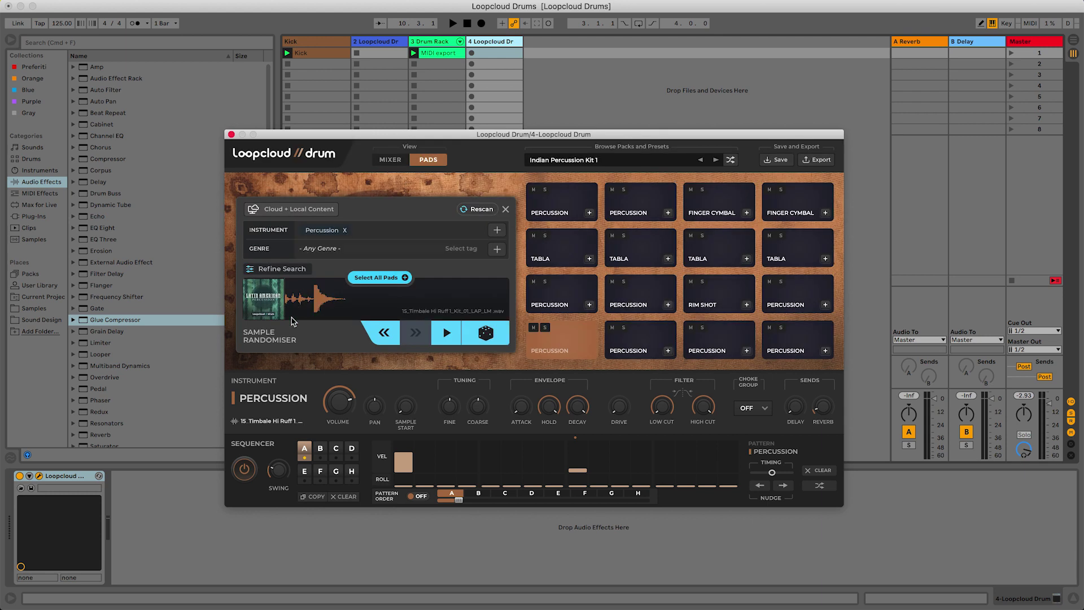
click(487, 342)
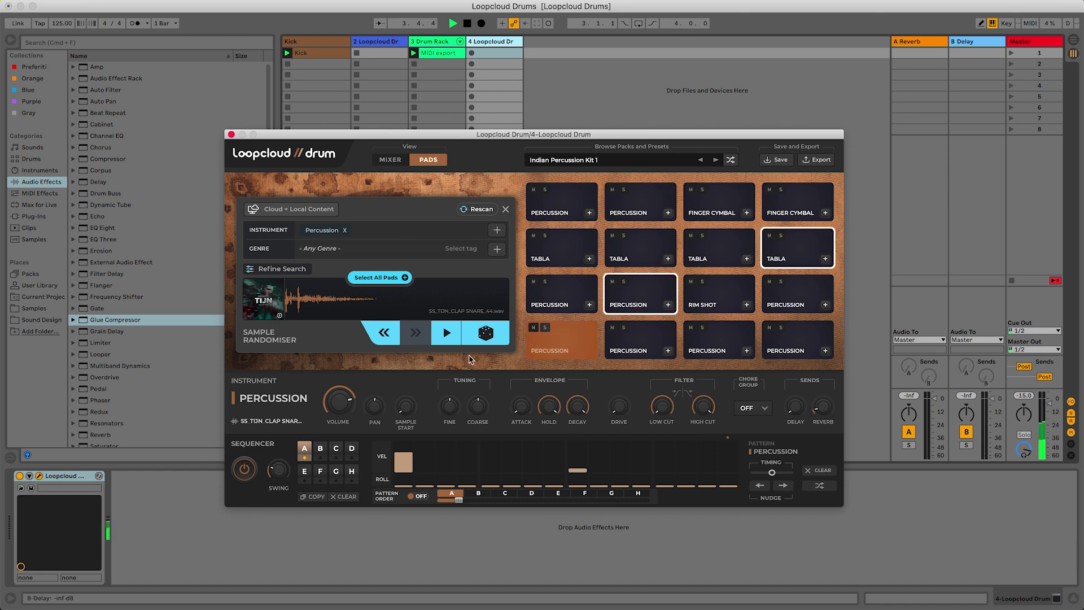
click(397, 280)
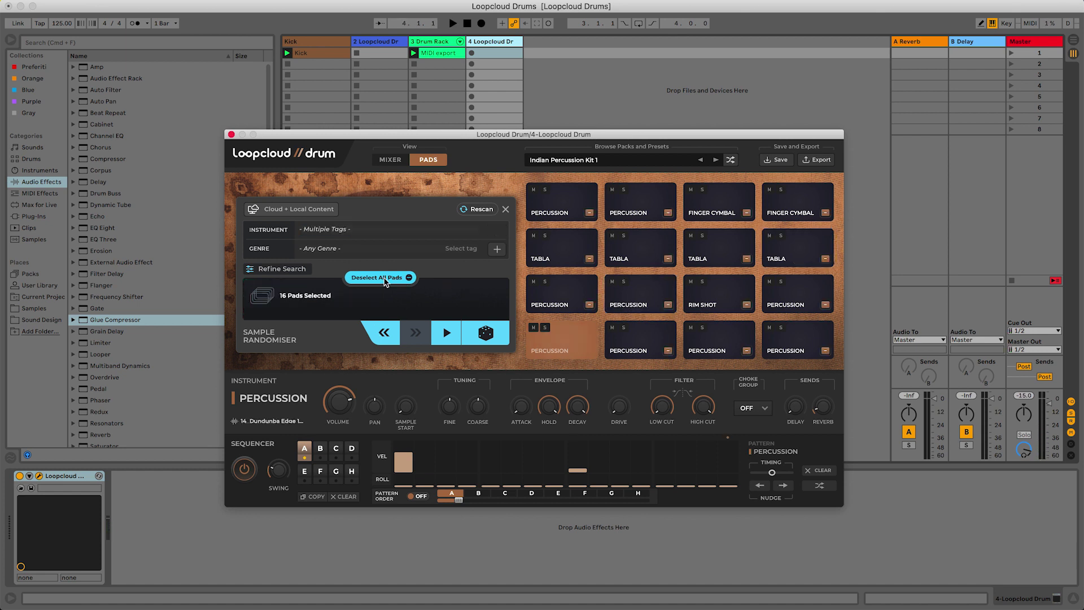
- Dismiss the genre list without choosing a genre and start playback of the kit
click(497, 250)
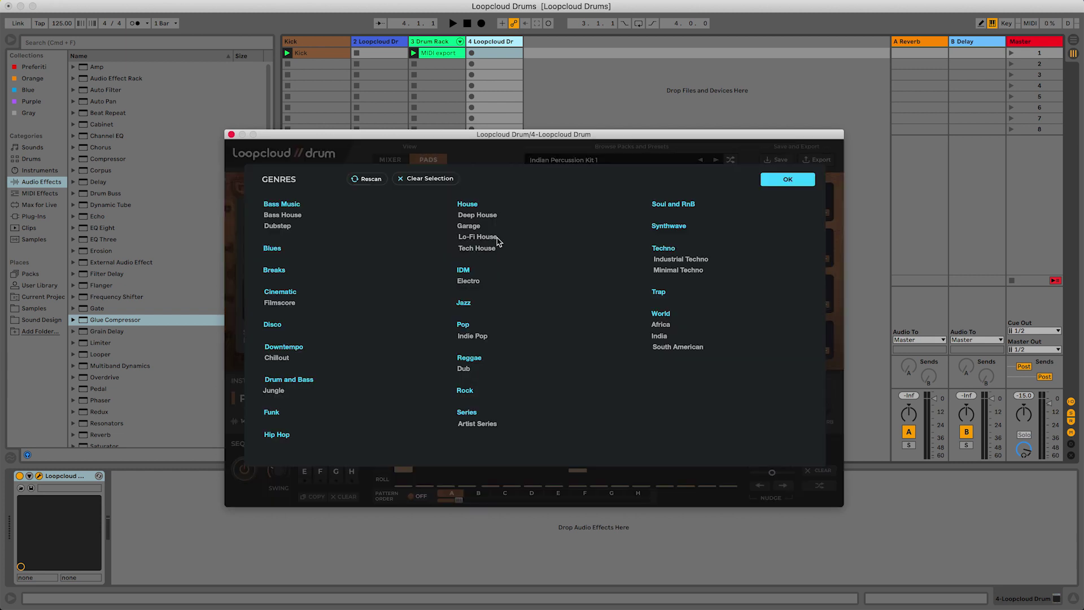
click(789, 180)
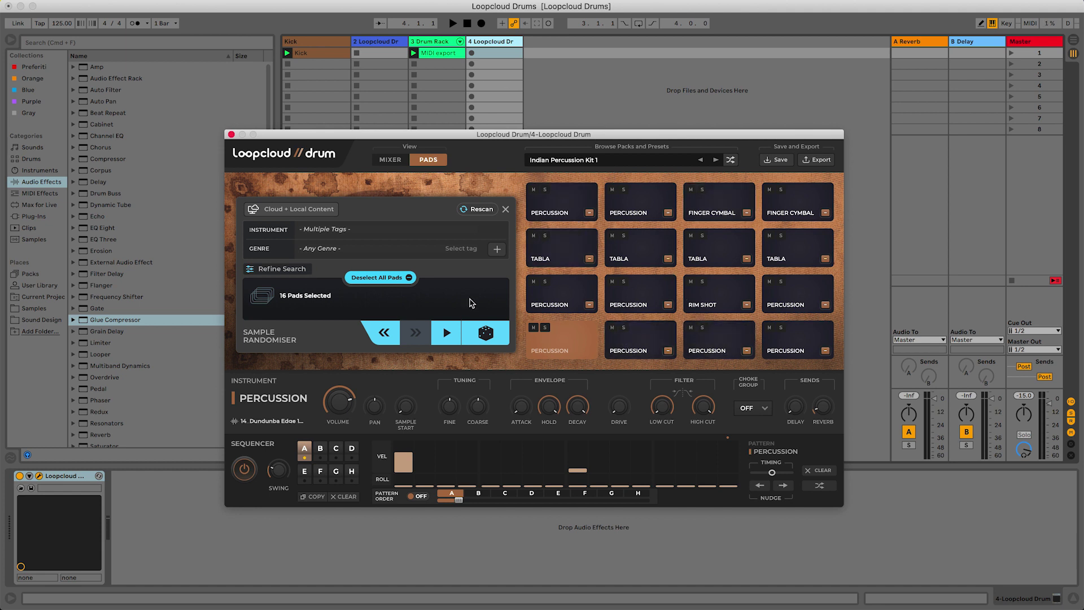
key(space)
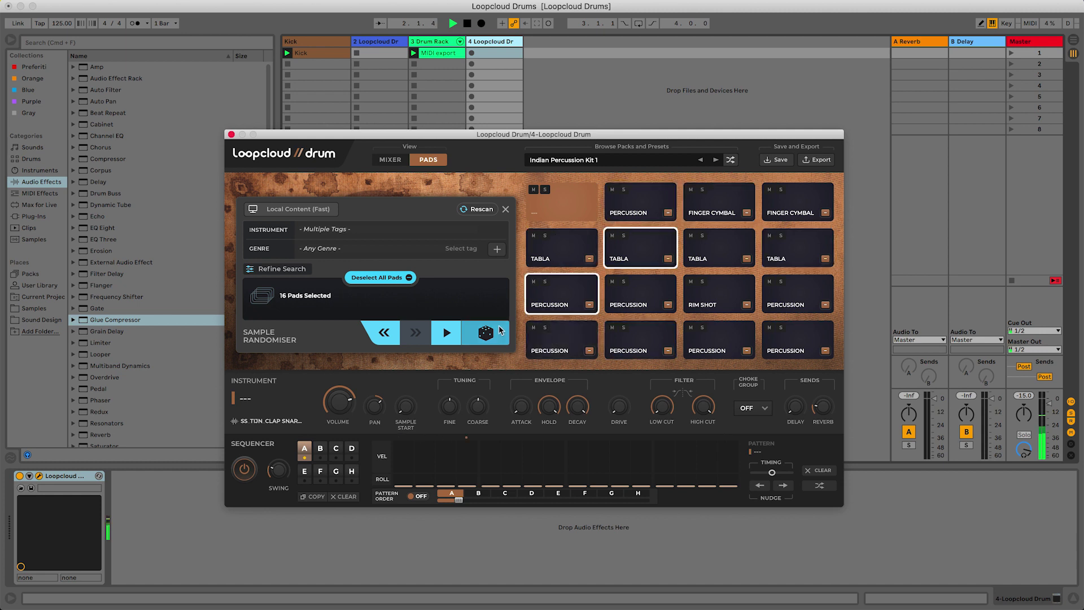
- Randomise the chosen pad, then mute the bottom-row second percussion pad and replay
click(496, 335)
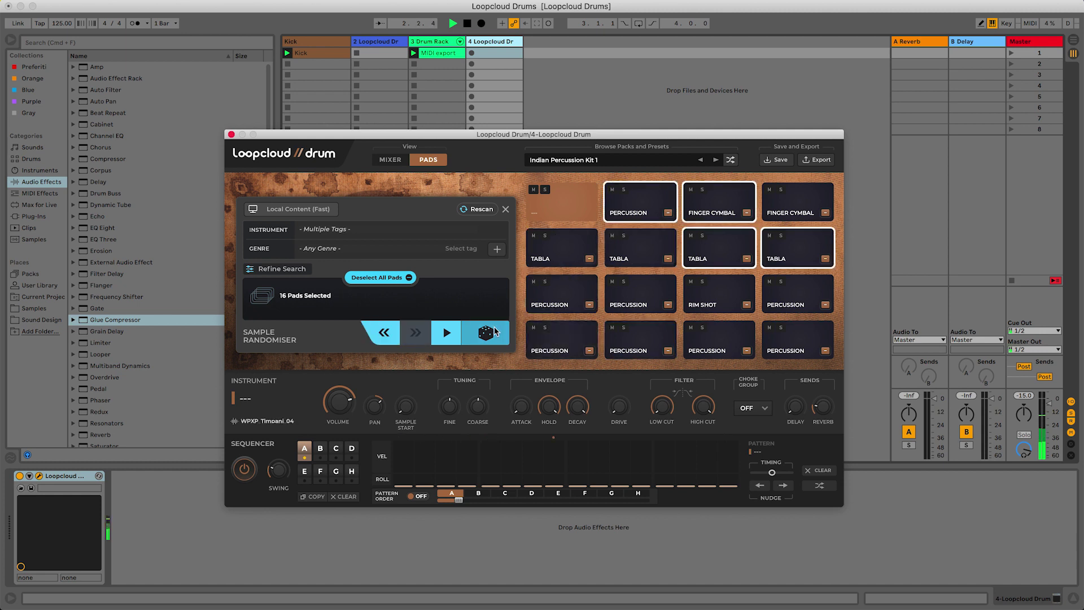
click(506, 209)
click(636, 220)
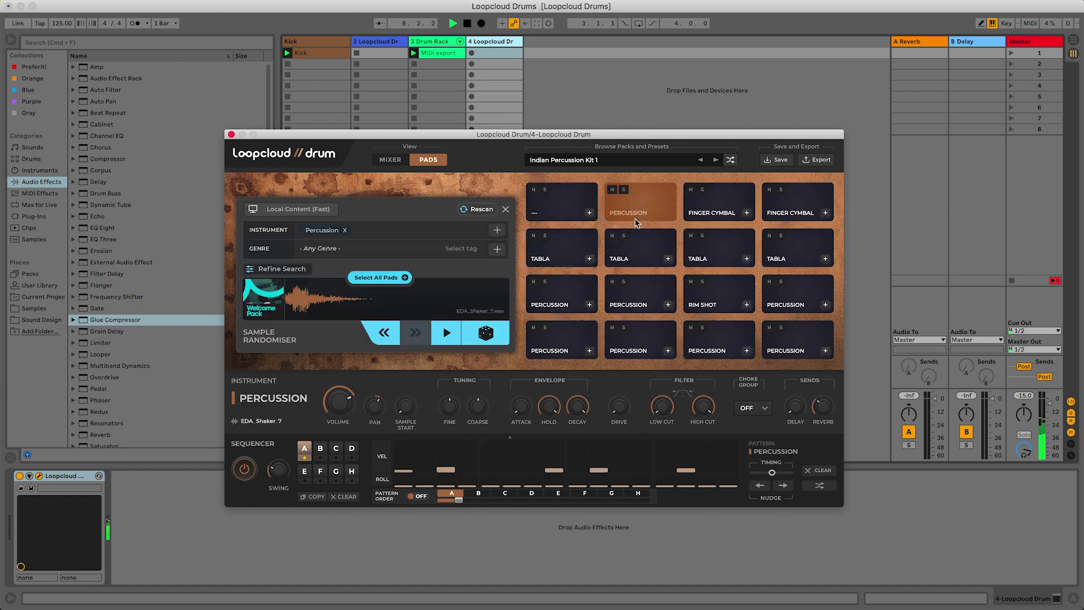
key(space)
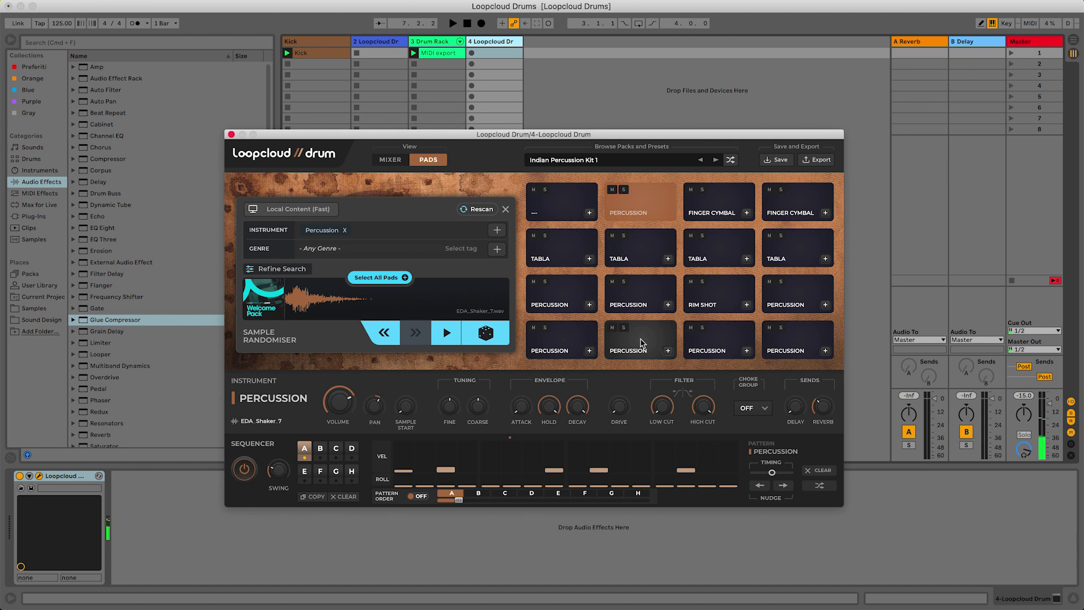
click(641, 342)
key(space)
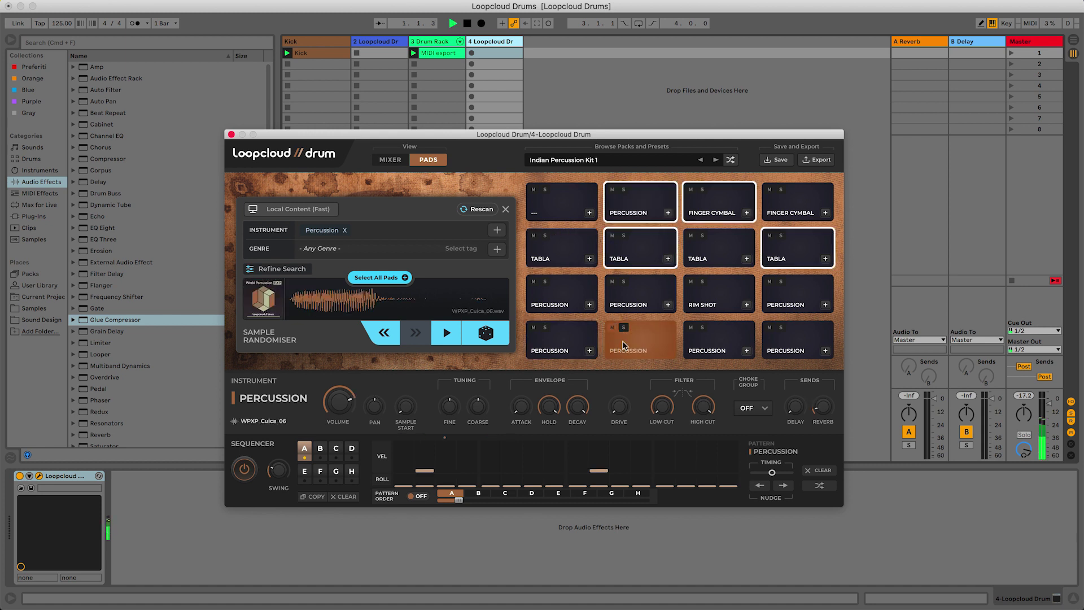
- Audition the top-row percussion pads and select a tabla pad to randomise
click(641, 214)
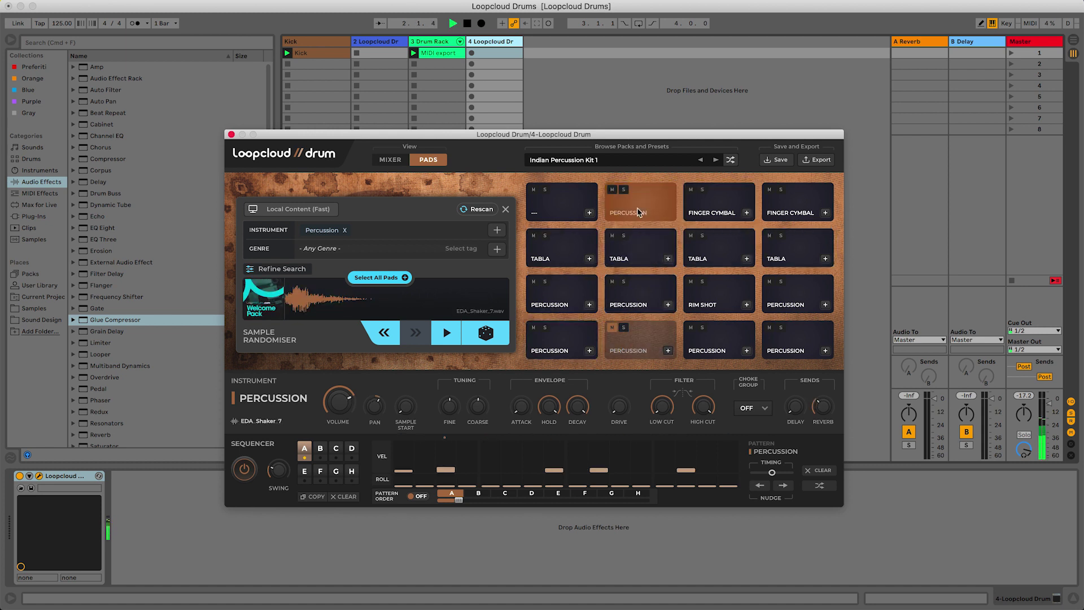
key(space)
click(715, 205)
click(644, 218)
click(648, 237)
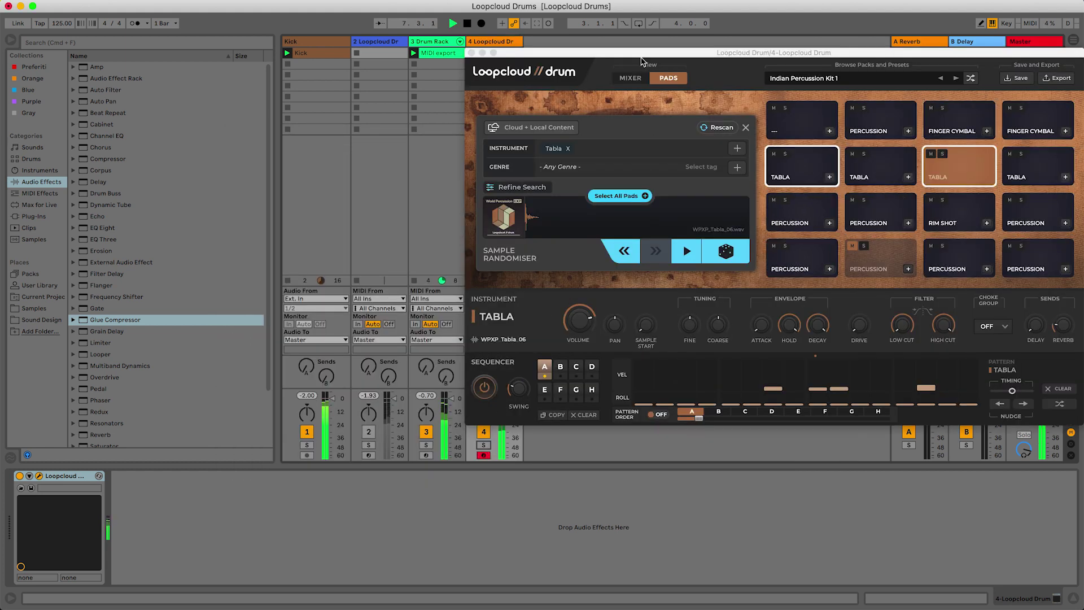
drag(642, 61, 408, 131)
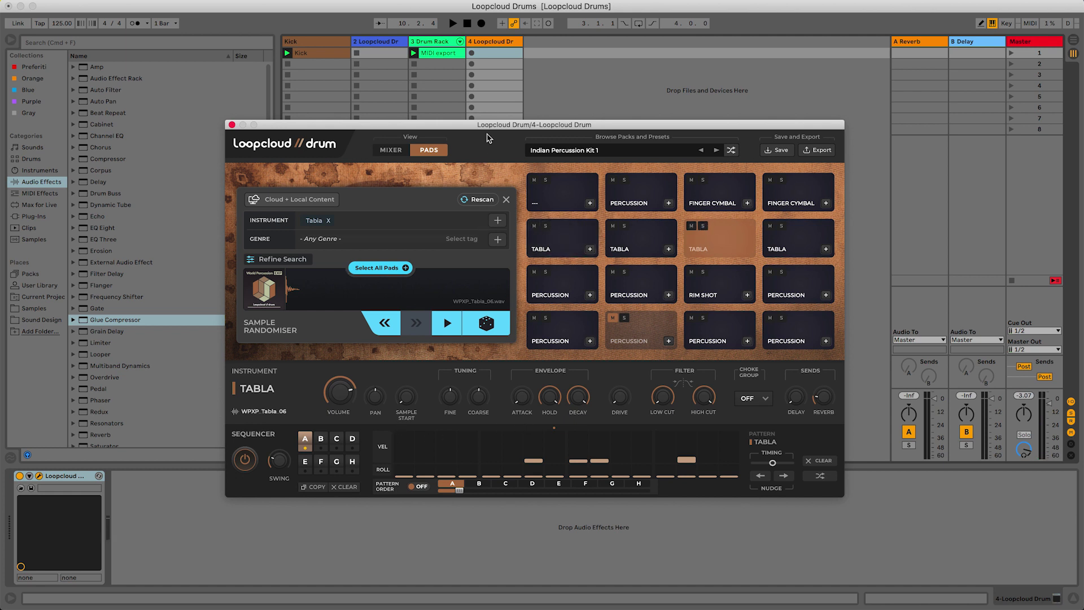
- Remove the Tabla filter, toggle mute on the second-row first pad, randomise it and play
drag(586, 129, 940, 93)
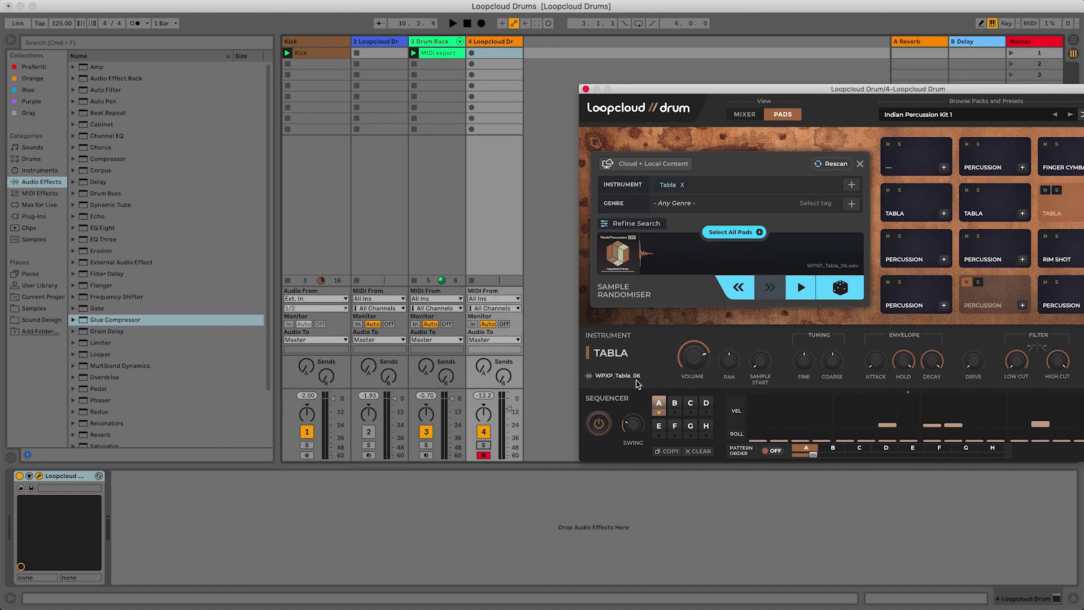
click(481, 449)
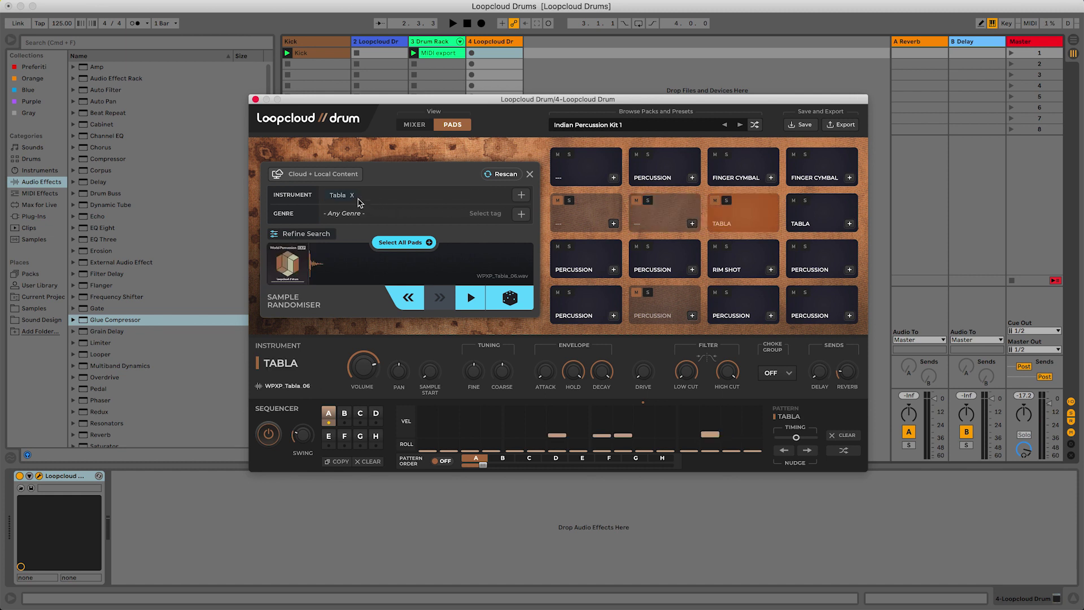
click(352, 195)
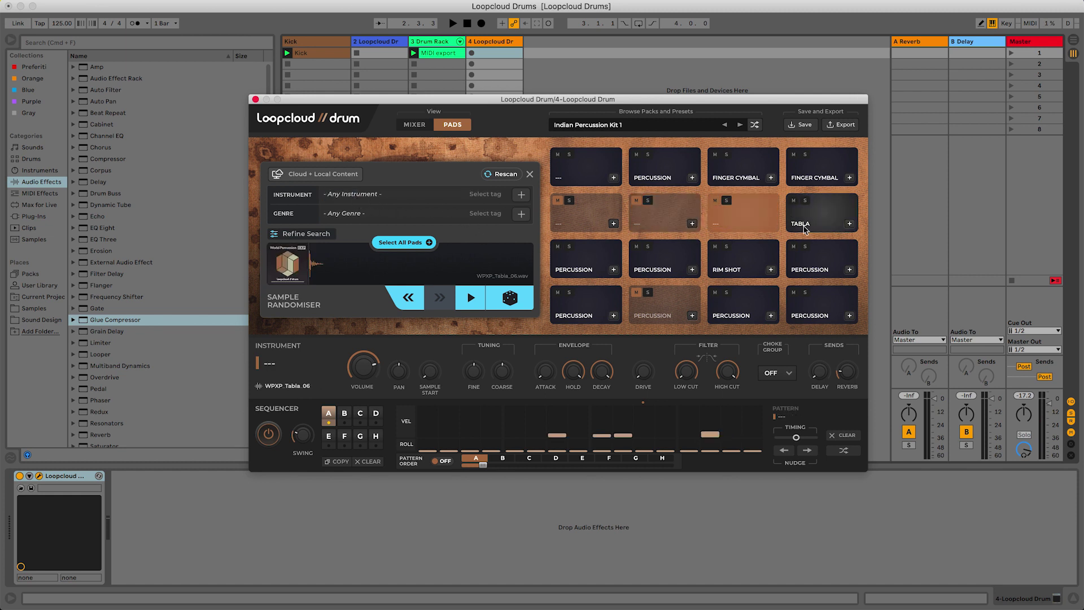
click(558, 201)
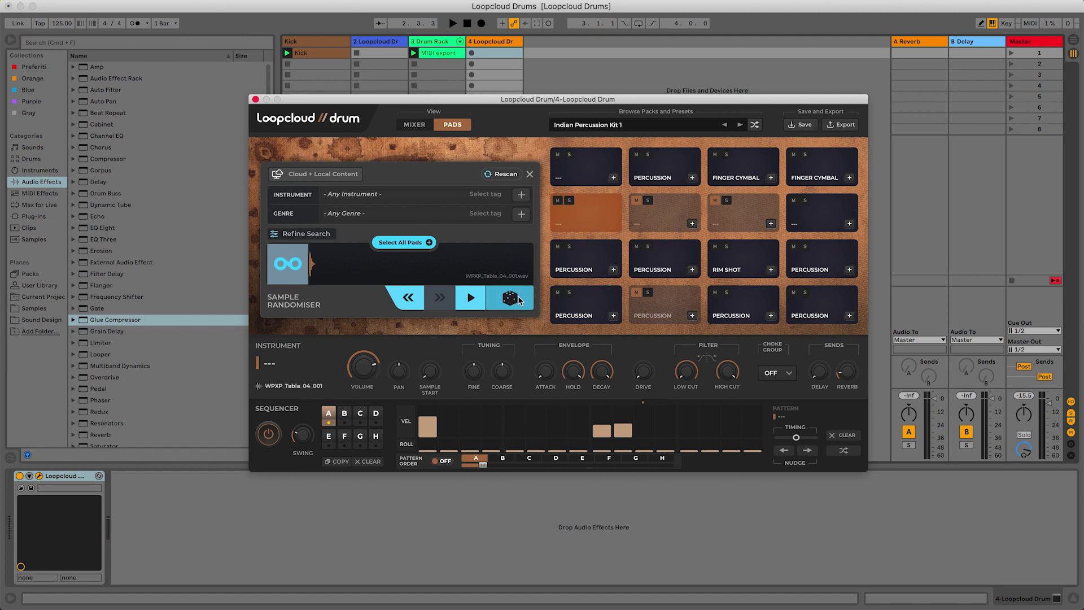
click(508, 299)
key(space)
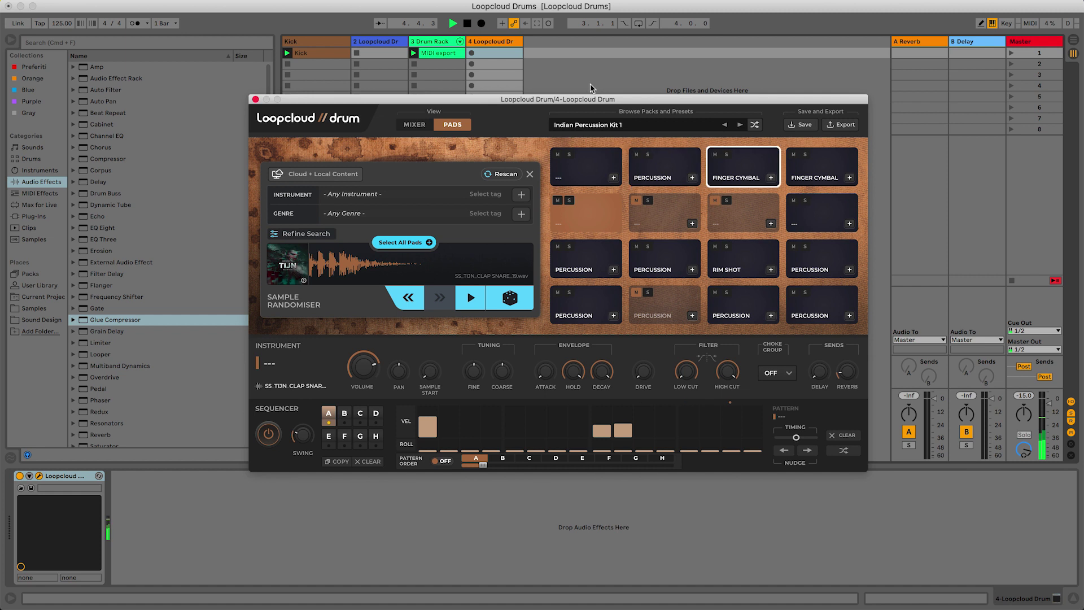
- Remove two hits from the clap-snare pattern and add one later hit
drag(591, 99, 694, 91)
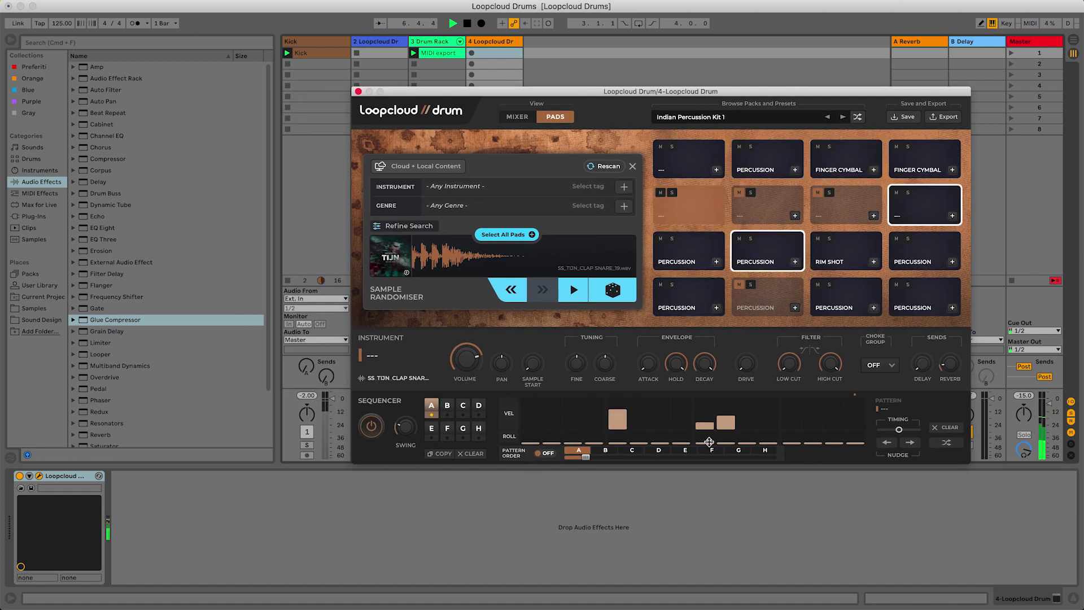
click(705, 423)
click(726, 423)
click(791, 420)
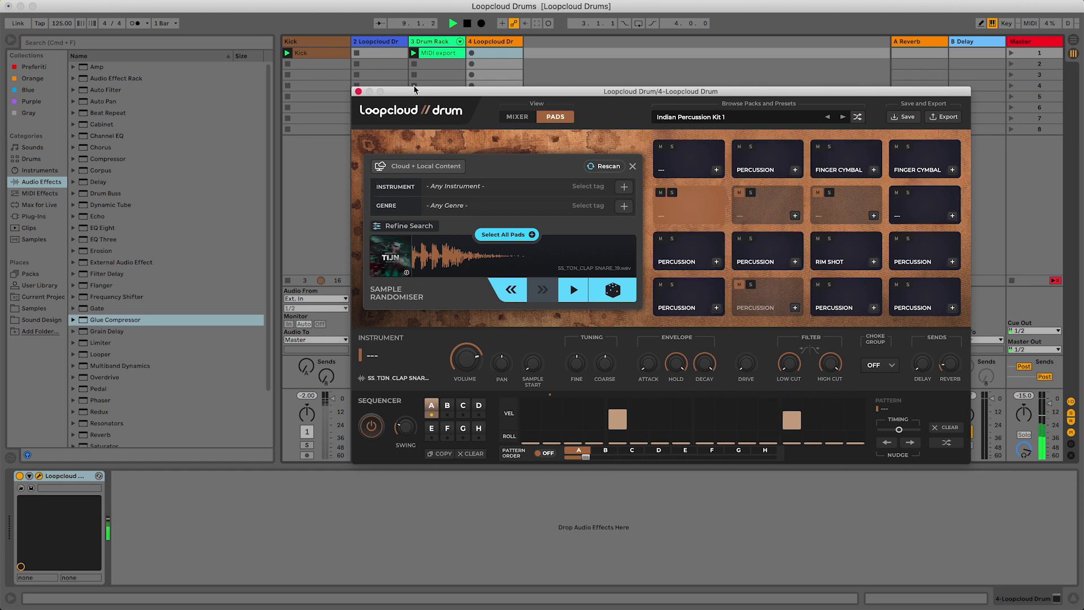
- Solo and unsolo track 4, then switch the Kick track 1 back on
drag(428, 98, 594, 71)
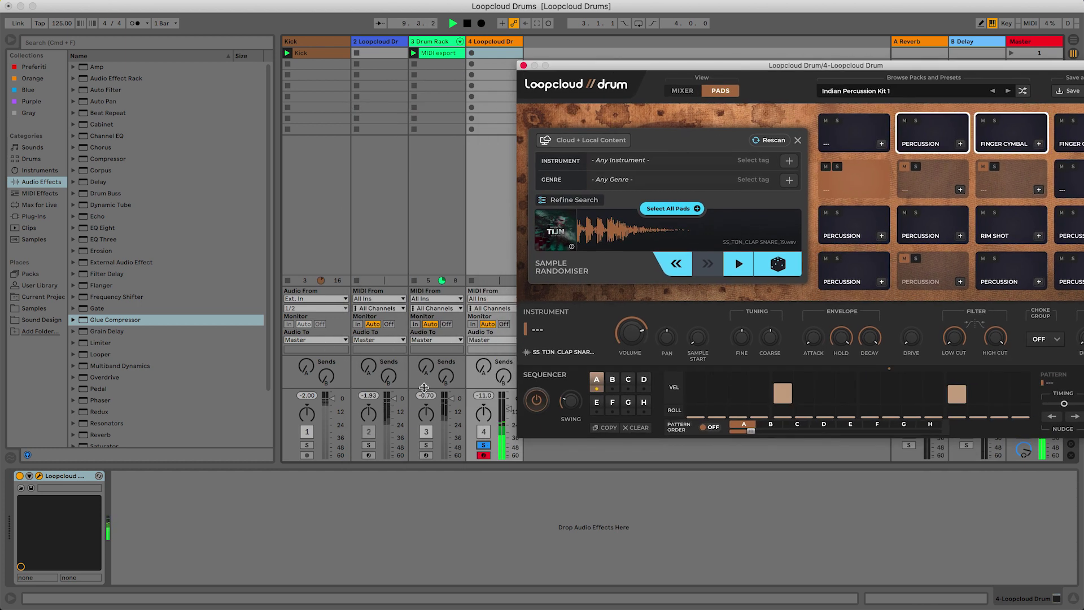
click(484, 446)
click(484, 446)
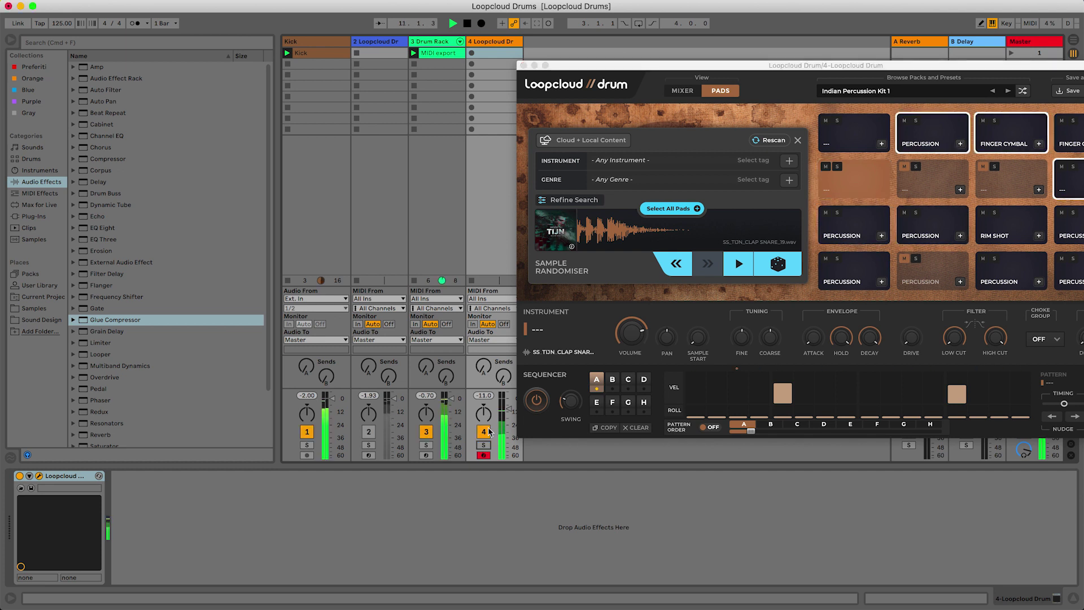
drag(649, 75, 374, 117)
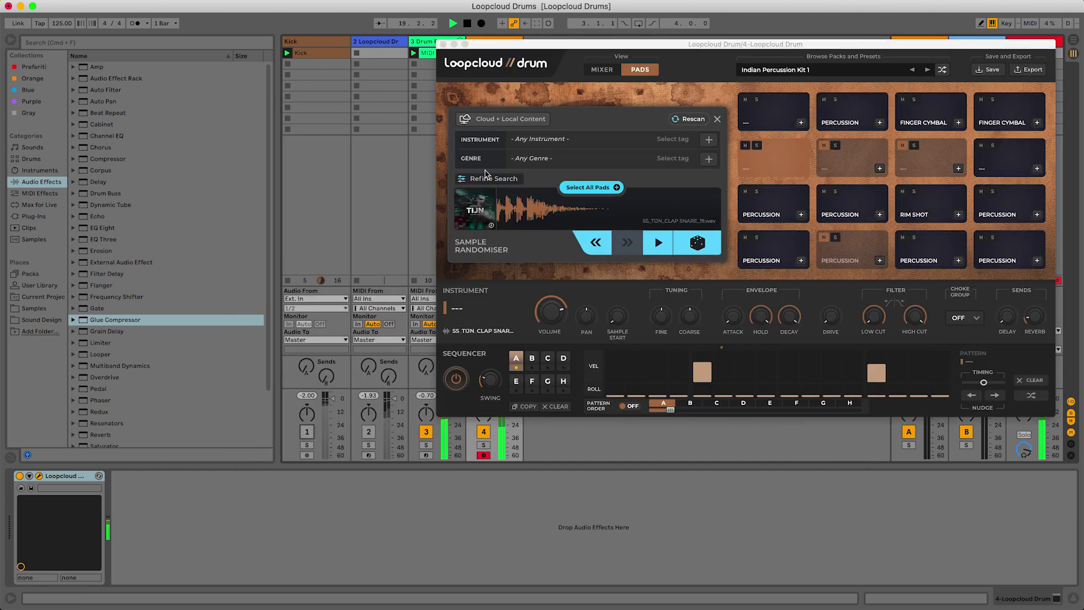
drag(547, 48, 314, 65)
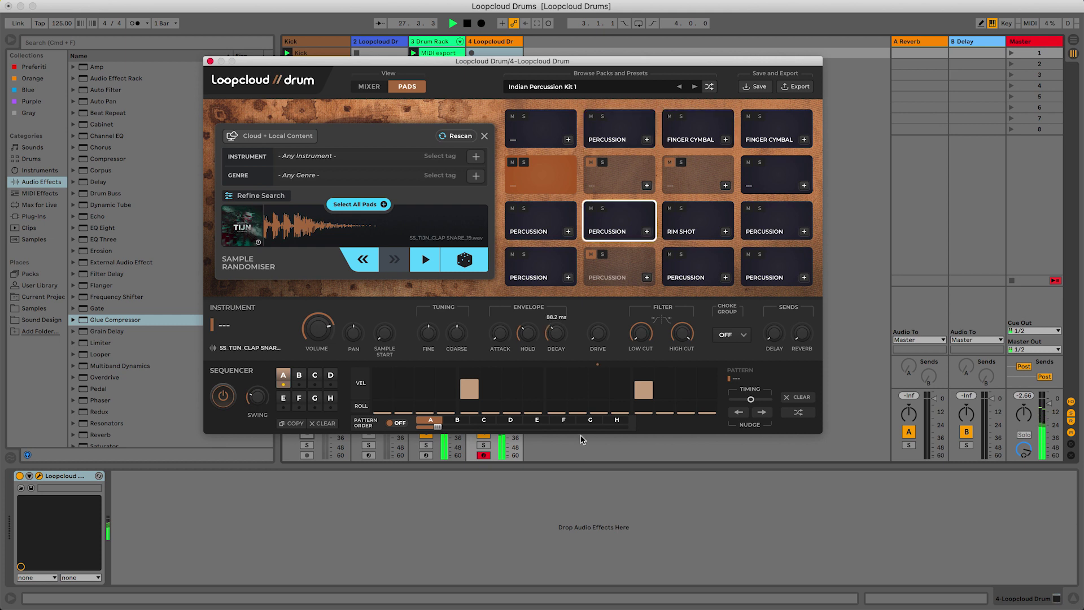
drag(258, 67, 427, 35)
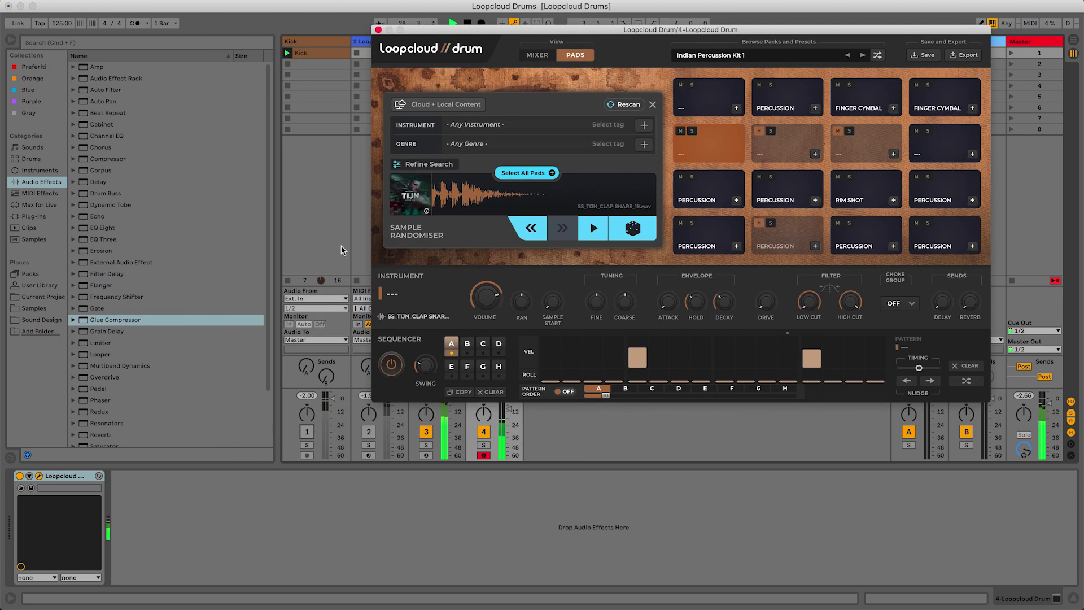
click(307, 431)
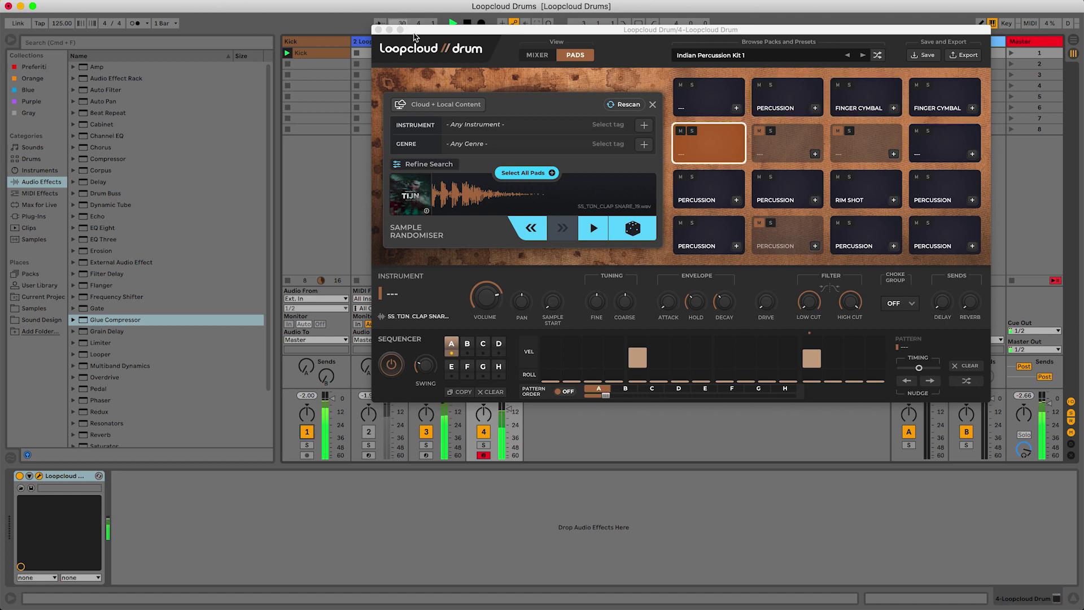